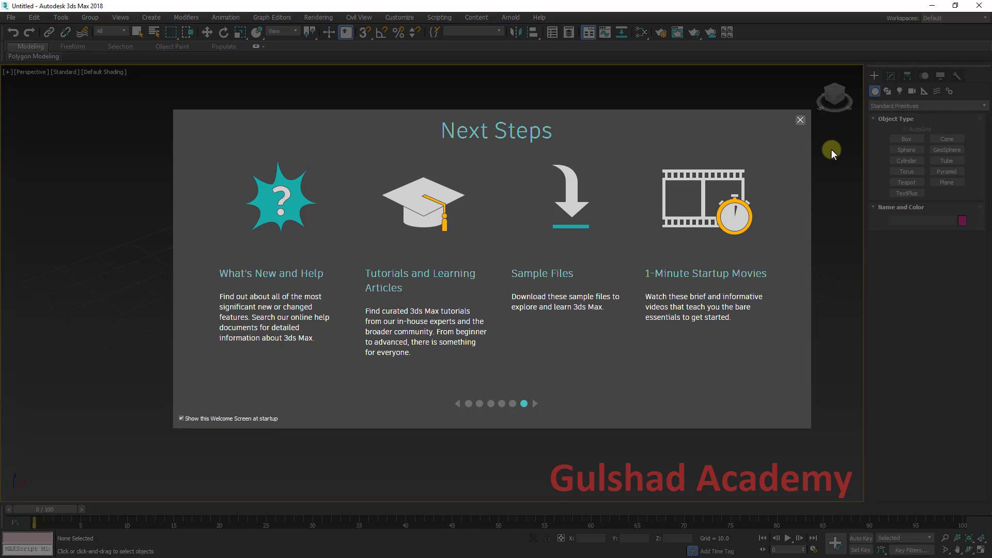
Dismiss the welcome screen and draw a plane about 98 by 114 units on the grid in the Perspective view
click(799, 120)
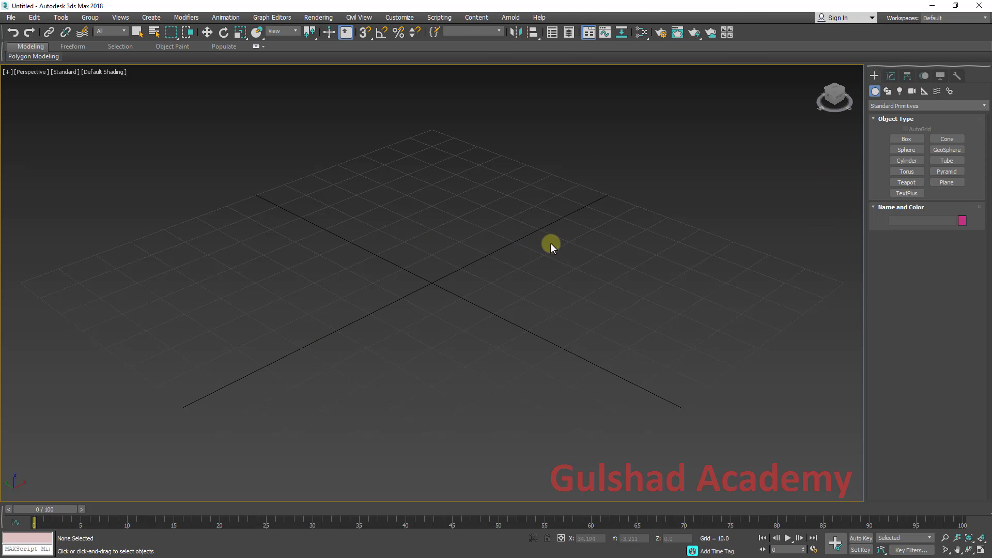
click(947, 182)
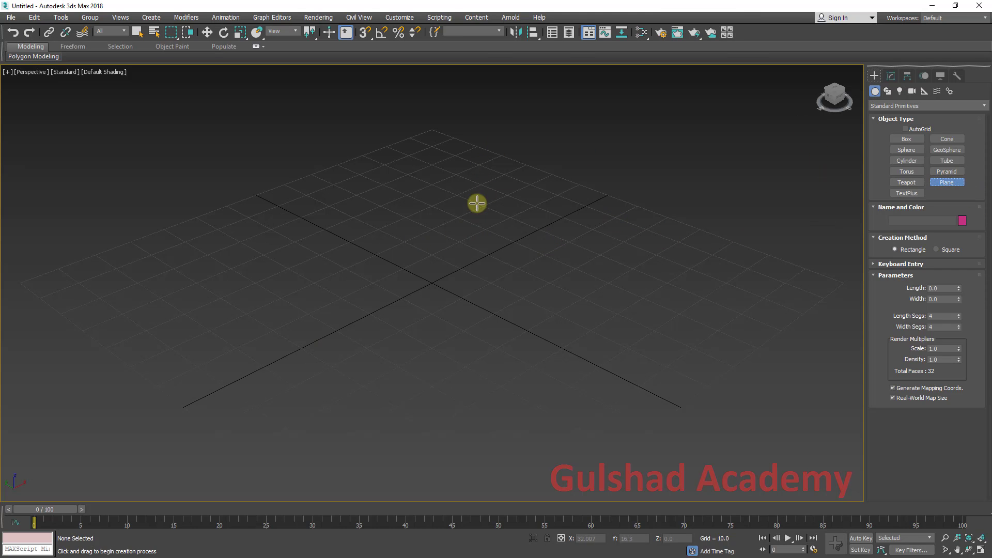
drag(486, 155, 461, 483)
middle_drag(420, 328, 420, 320)
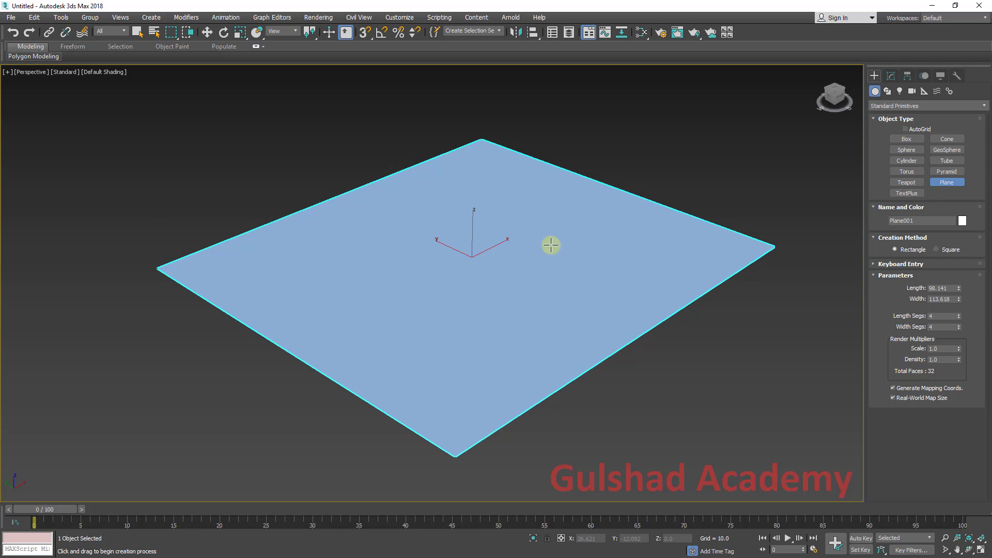
middle_drag(549, 244, 592, 245)
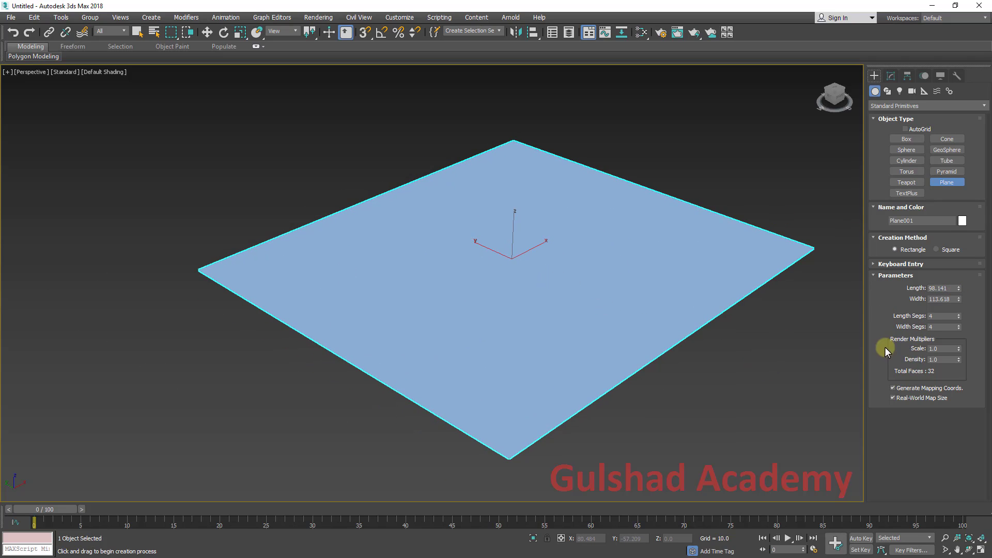
Set the plane's length and width to 100 and both its length and width segments to 100
double_click(938, 288)
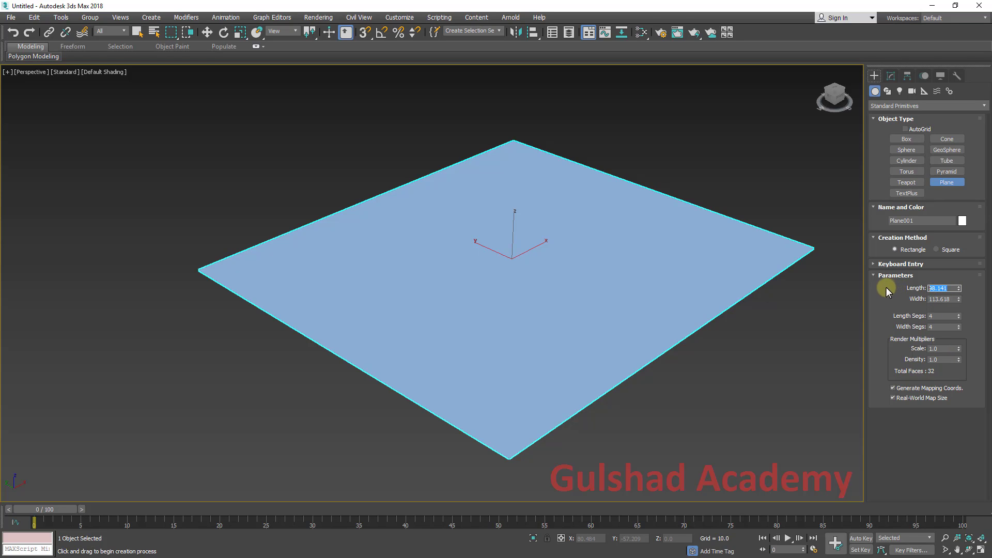
text(100)
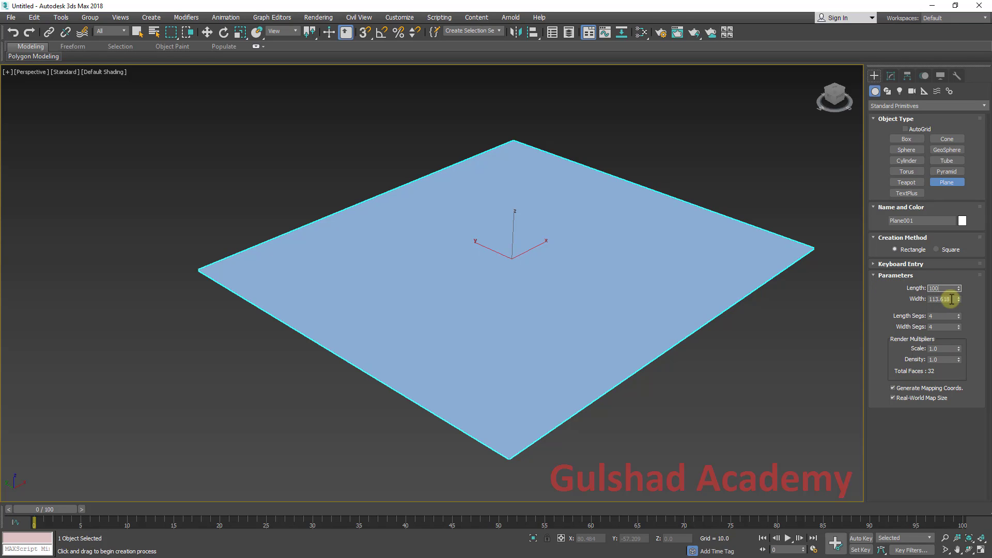
key(Tab)
text(100)
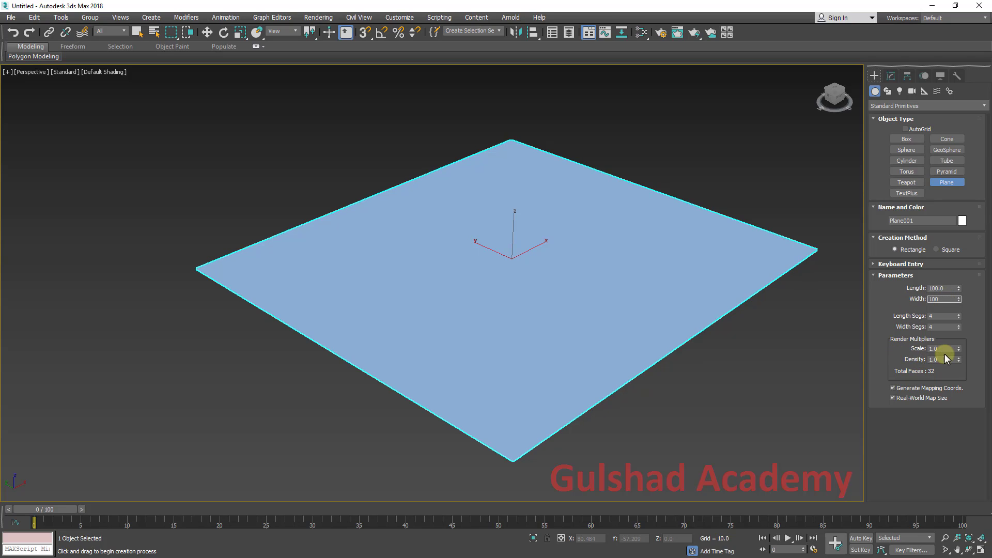
click(937, 316)
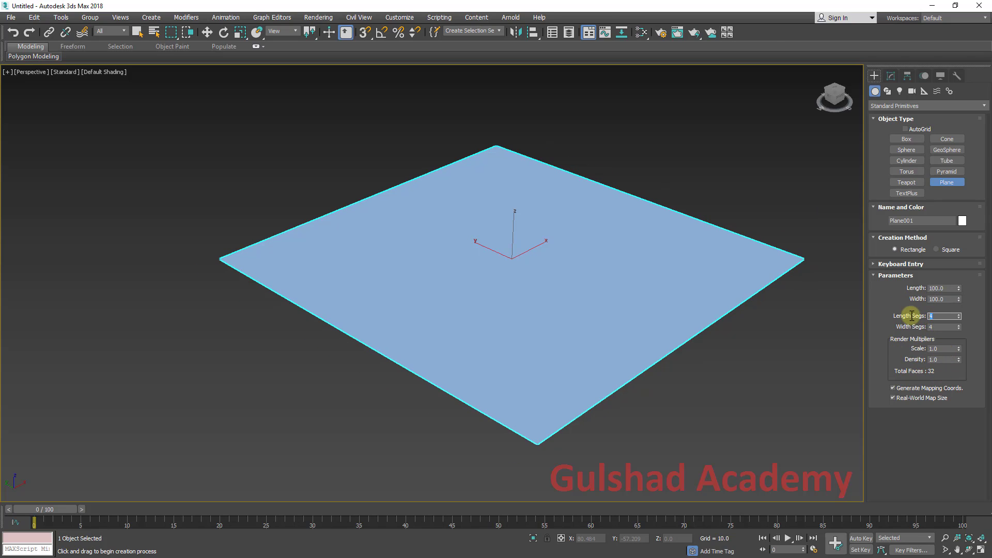
click(937, 328)
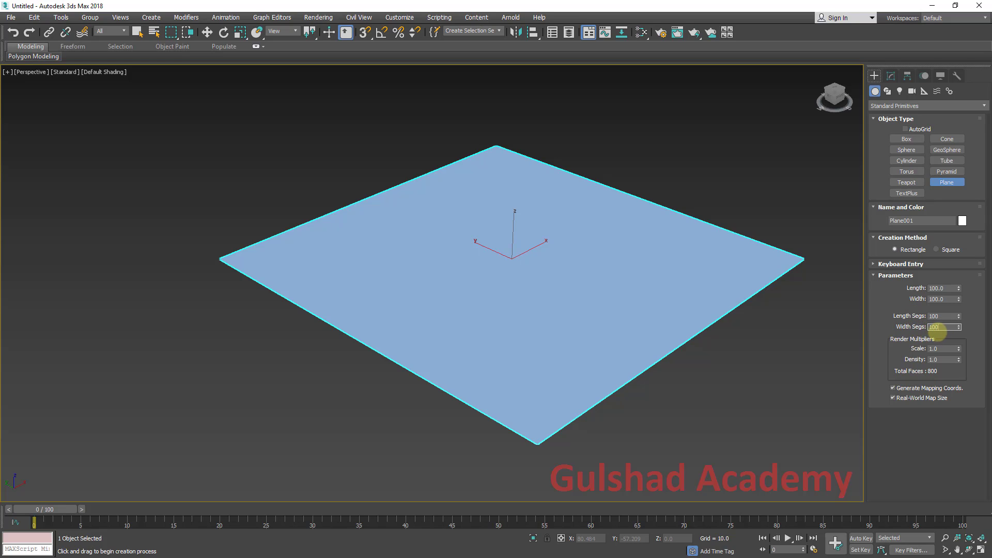
middle_drag(688, 331, 656, 319)
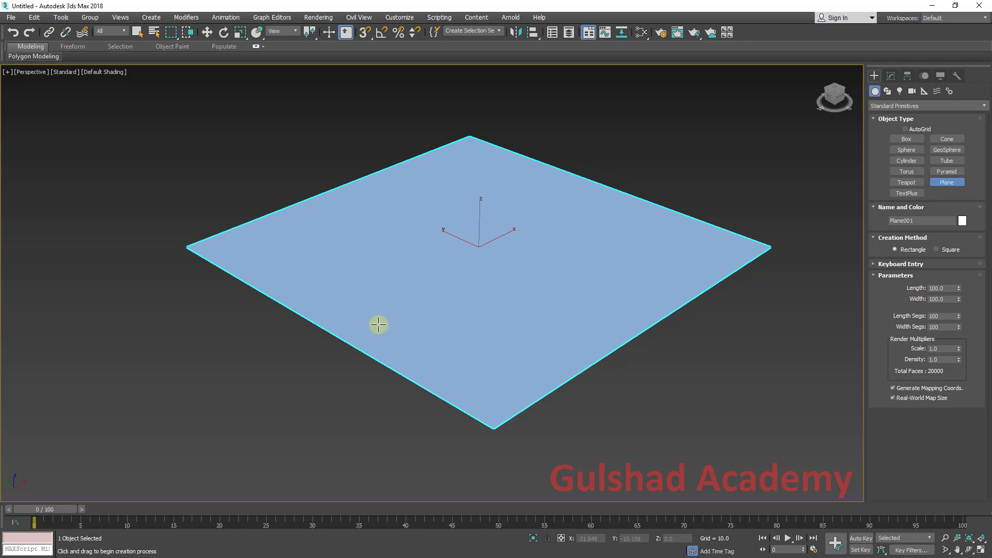
middle_drag(382, 286, 366, 281)
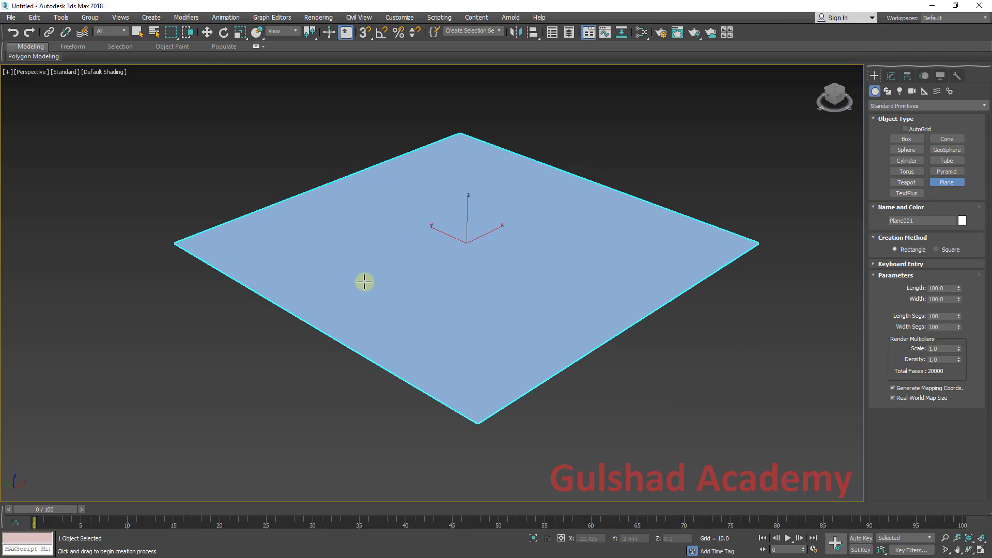
Turn on edged faces in the Perspective view and check the viewport's shading options
key(F4)
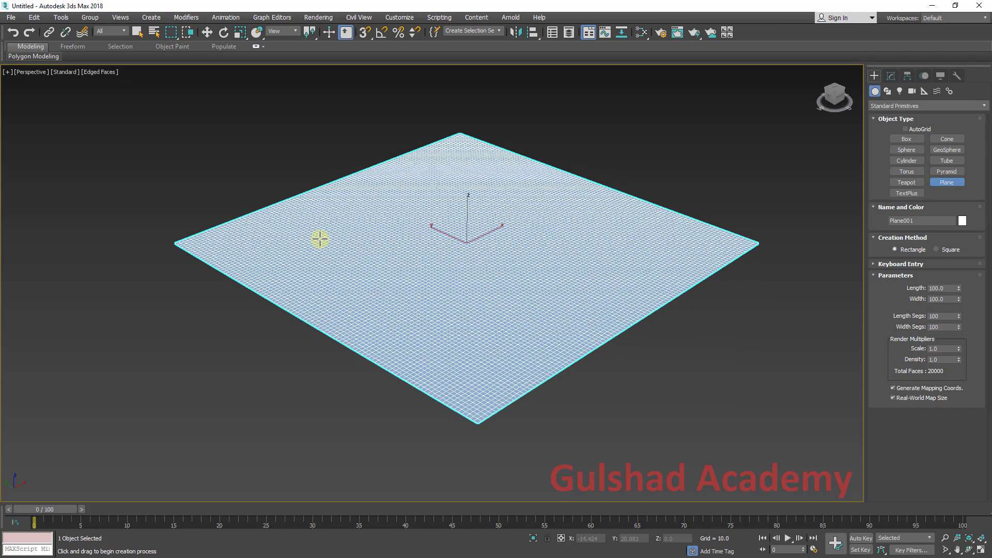
scroll(488, 243, up, 5)
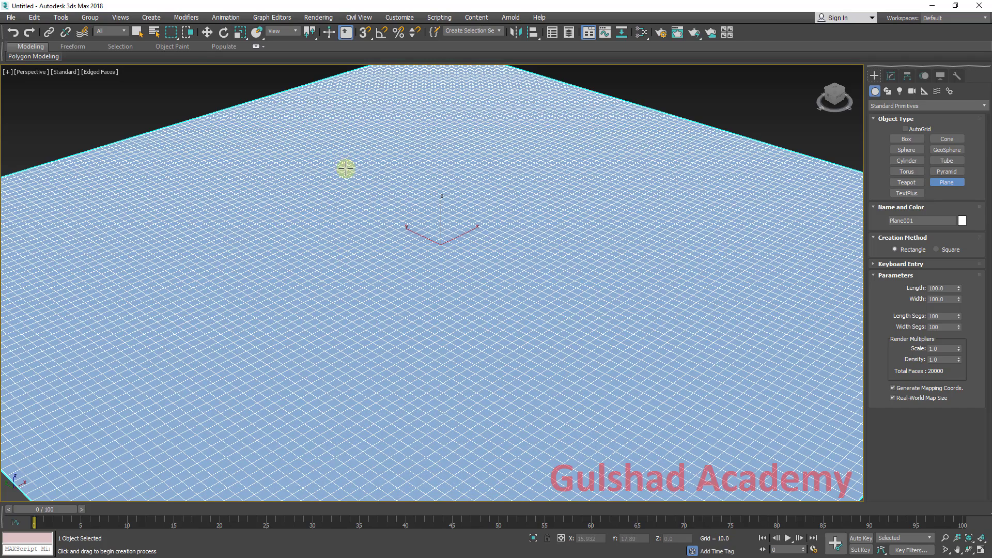
scroll(357, 175, down, 4)
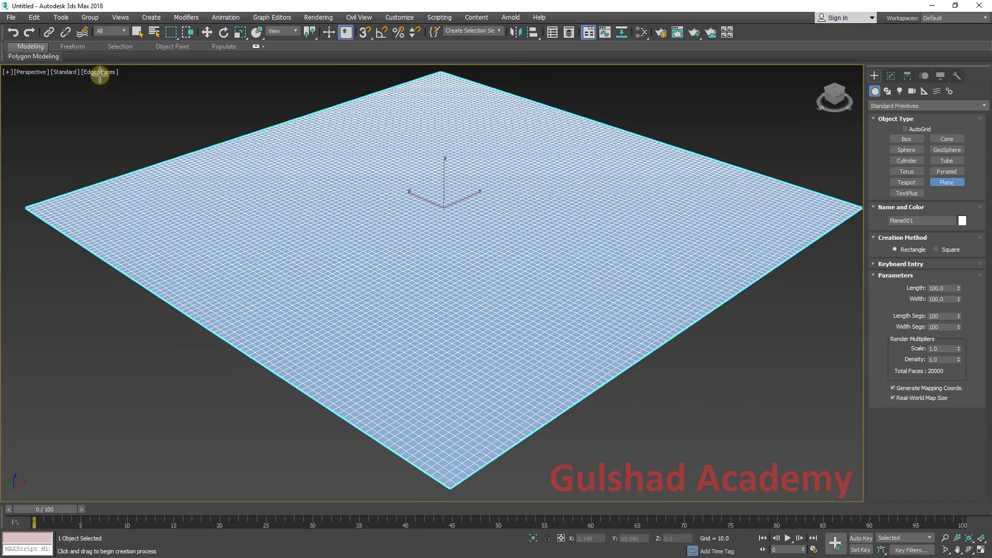
click(98, 74)
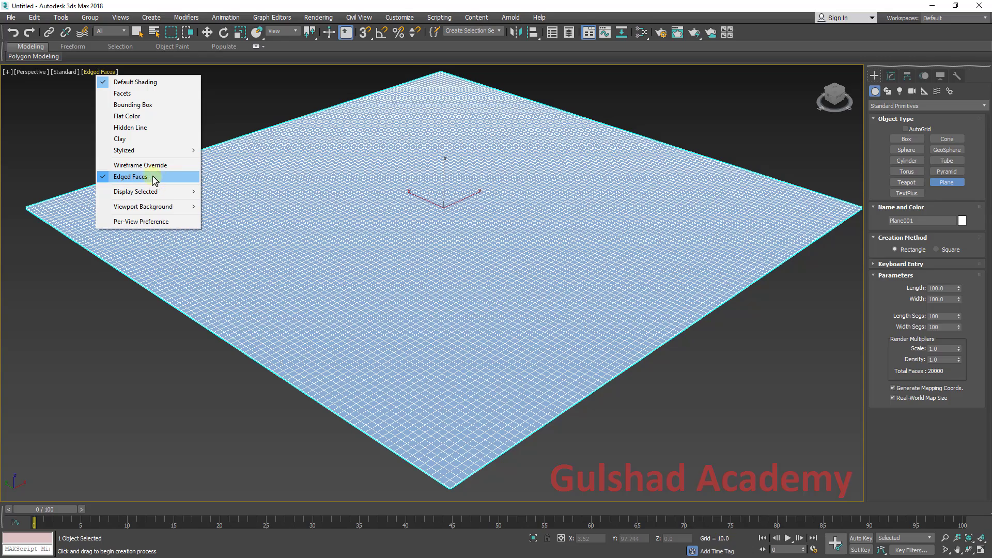
click(350, 173)
scroll(431, 208, down, 3)
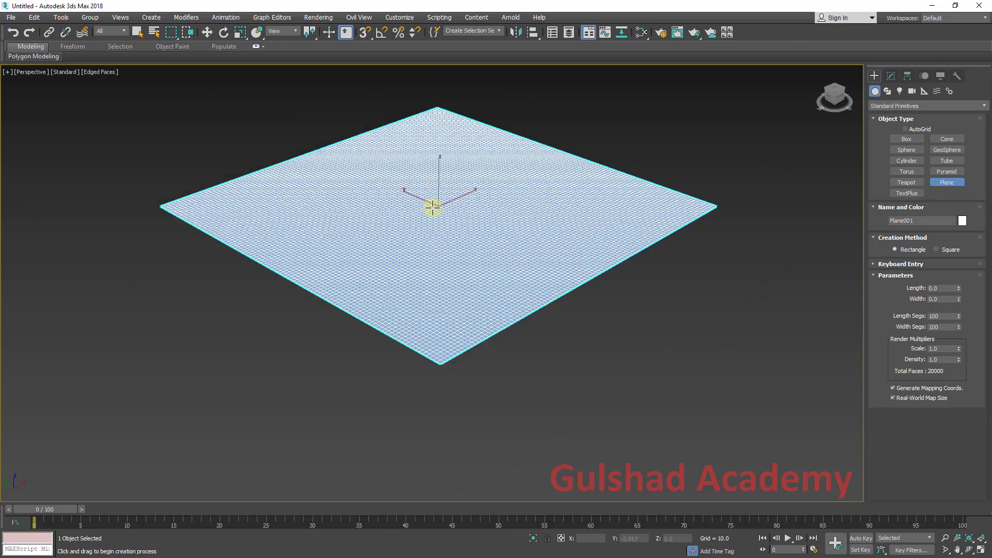
middle_drag(432, 210, 448, 217)
Leave plane creation, select the plane and apply a Wave modifier to it
right_click(583, 148)
click(565, 135)
scroll(514, 159, up, 4)
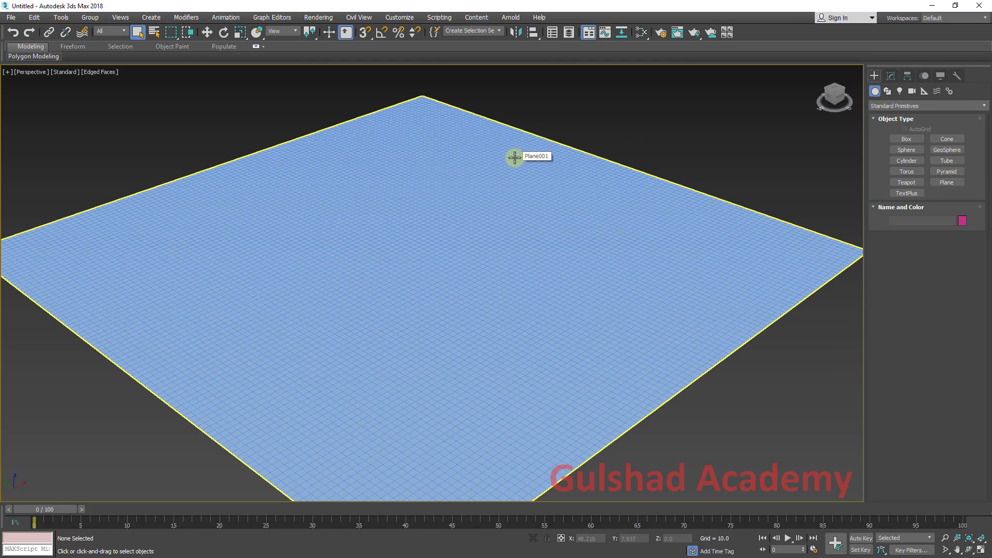
click(451, 195)
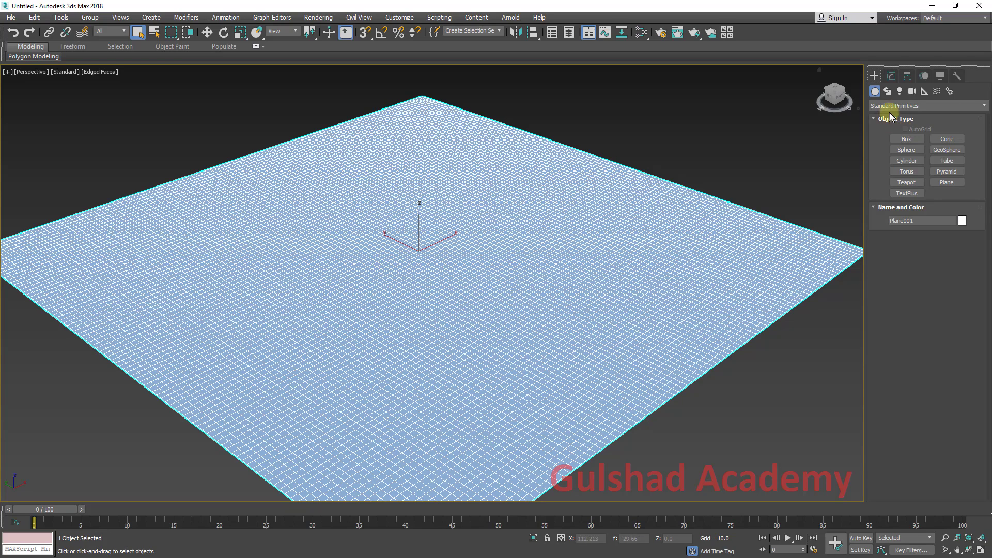
click(890, 78)
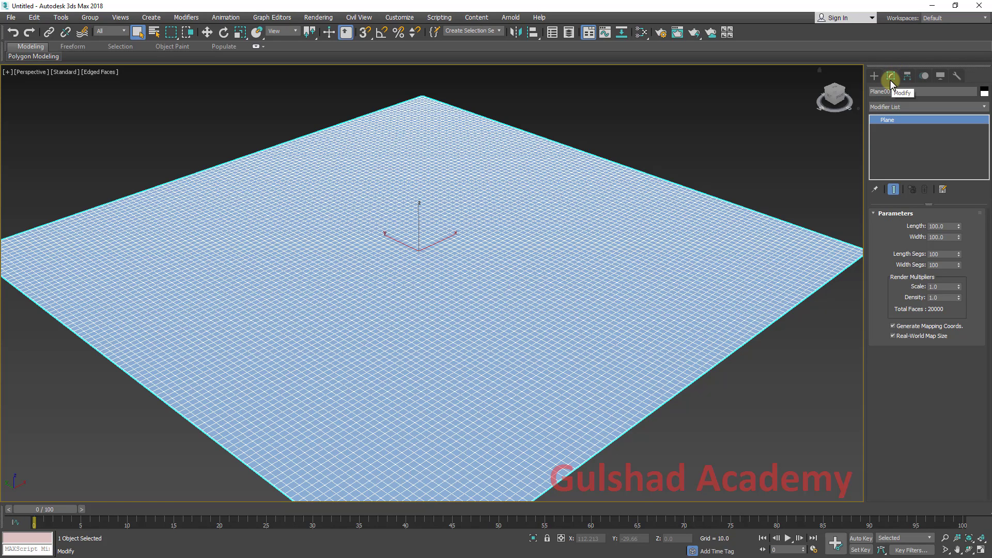
click(919, 107)
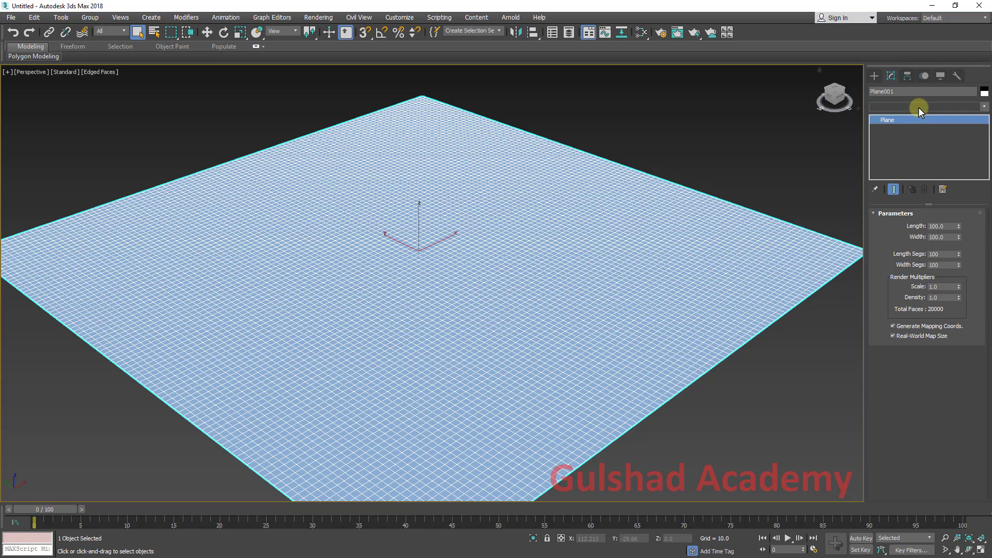
key(w)
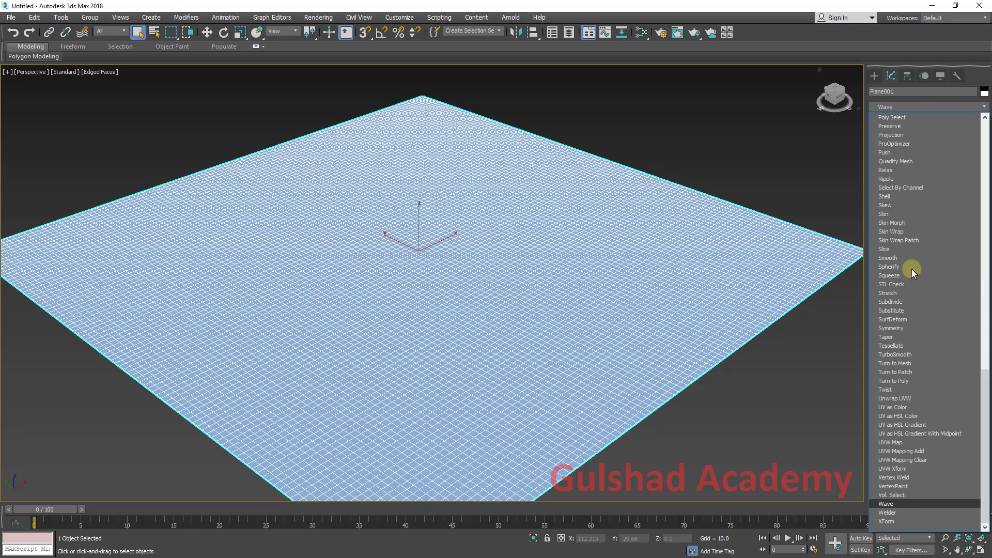
click(896, 504)
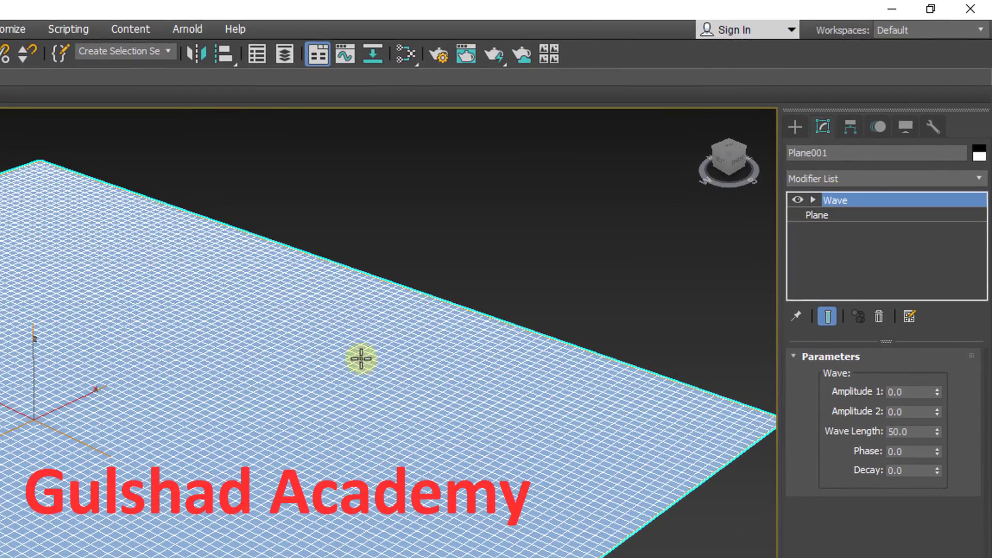
middle_drag(362, 359, 359, 344)
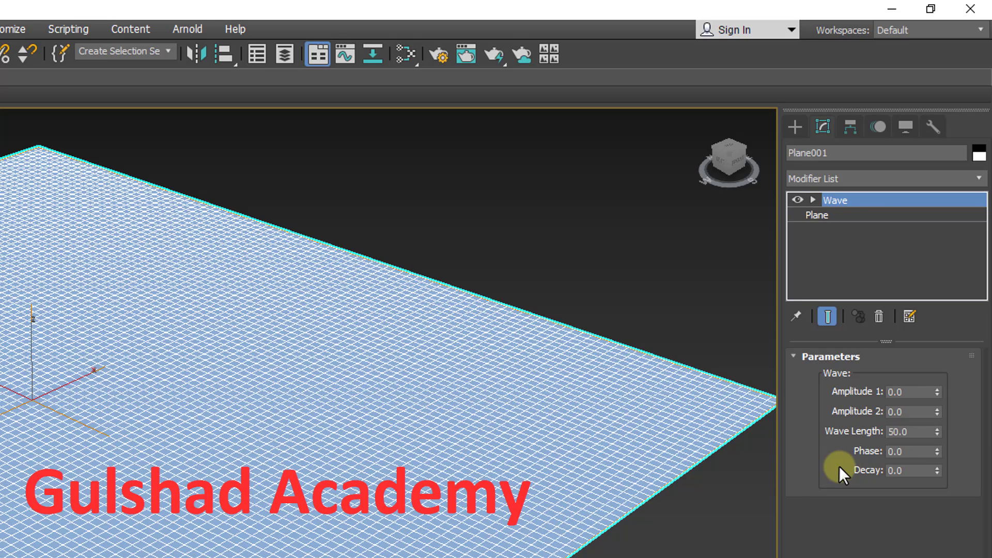
Set the Wave modifier's Amplitude 1 to 2 and inspect the shape of the plane
click(910, 394)
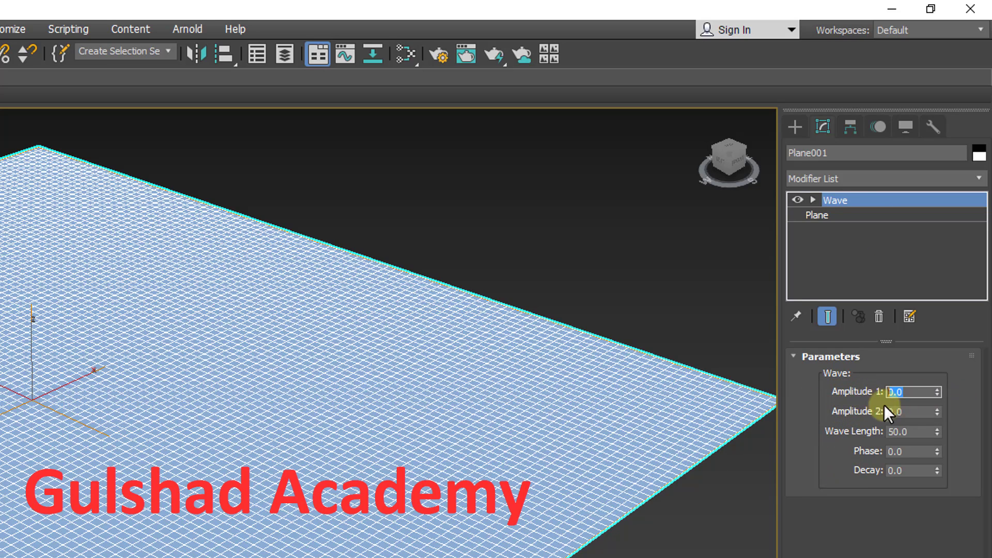
click(907, 412)
drag(907, 411, 844, 393)
click(910, 395)
text(2)
key(Return)
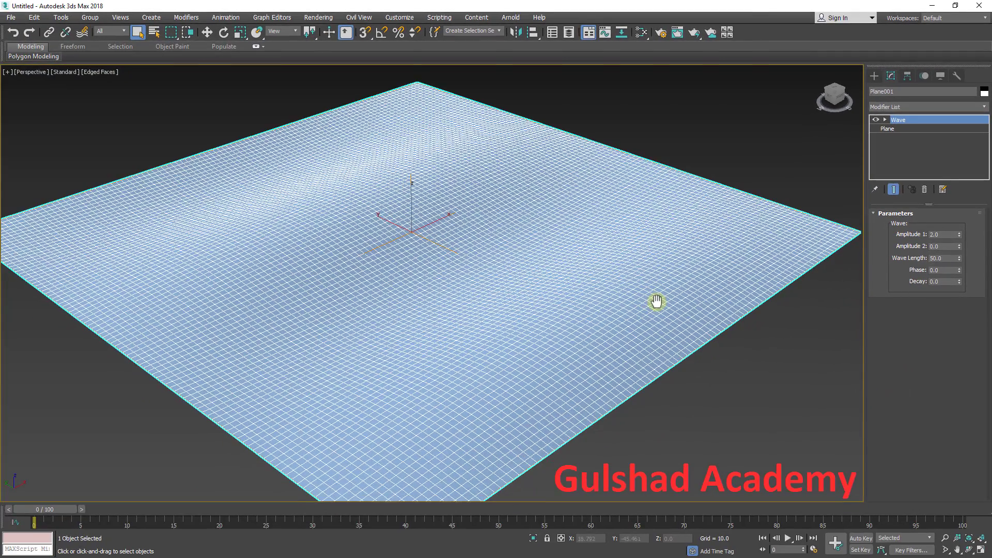
scroll(615, 289, down, 3)
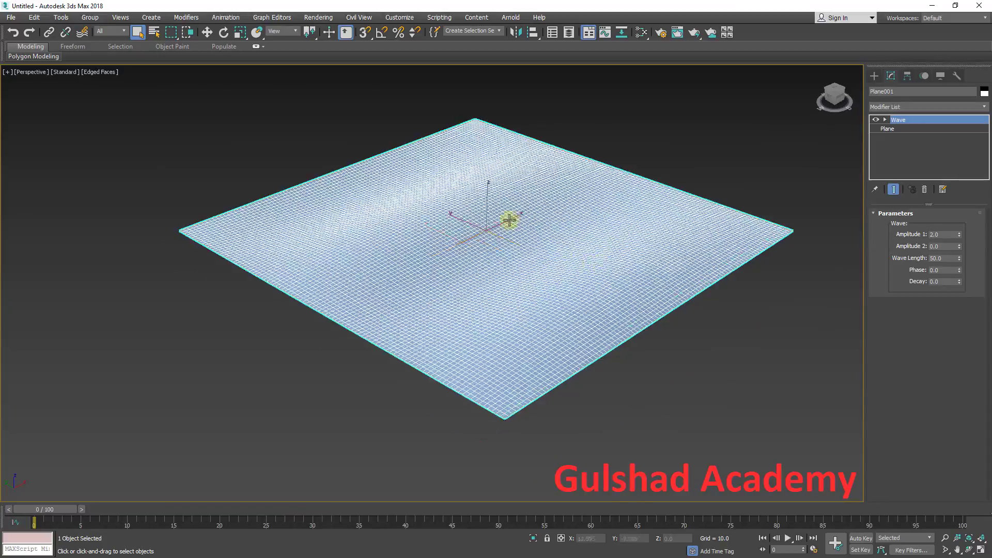
scroll(574, 228, up, 3)
scroll(580, 228, down, 3)
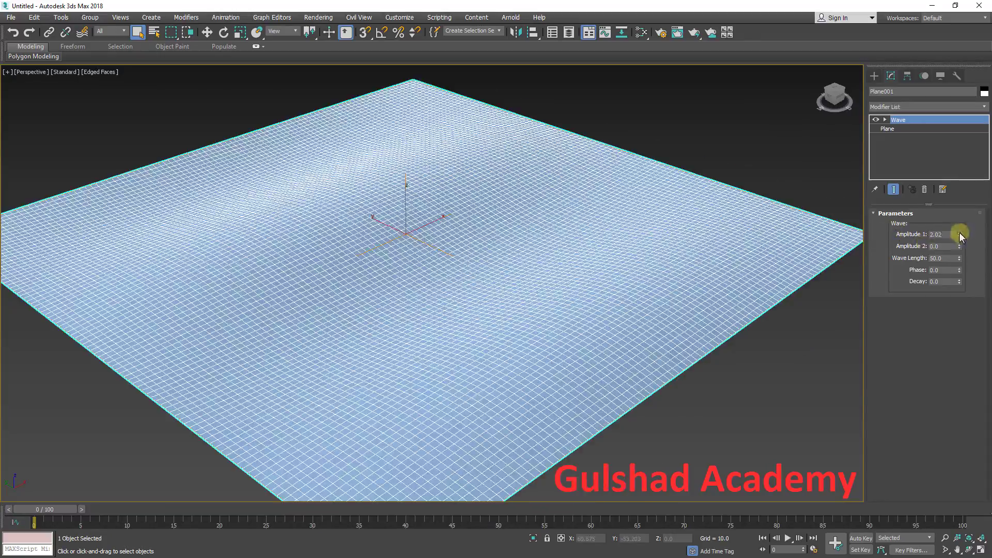
Raise the Wave modifier's Amplitude 1 to about 6.88 and inspect the stronger waves
drag(960, 235, 958, 126)
scroll(477, 207, down, 3)
scroll(538, 209, up, 3)
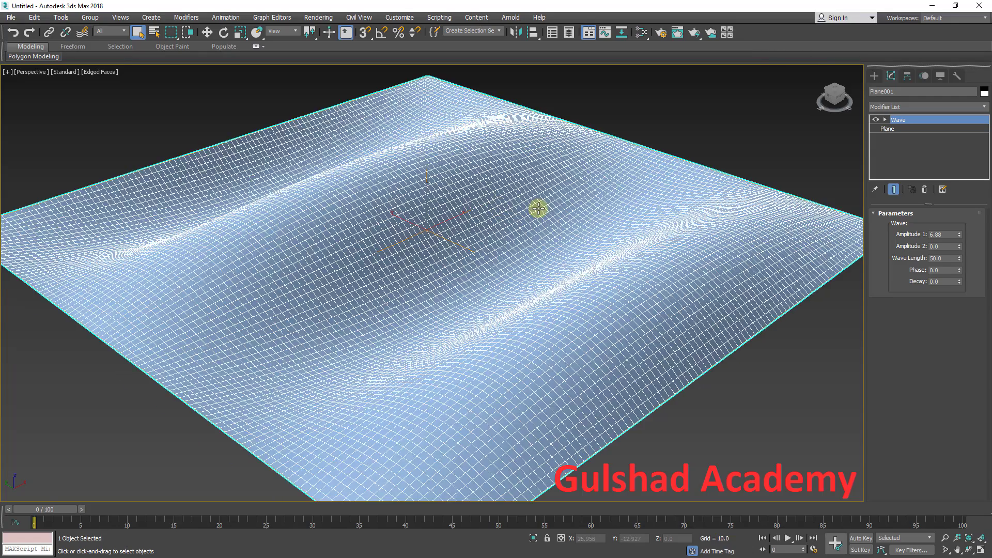
scroll(538, 208, down, 3)
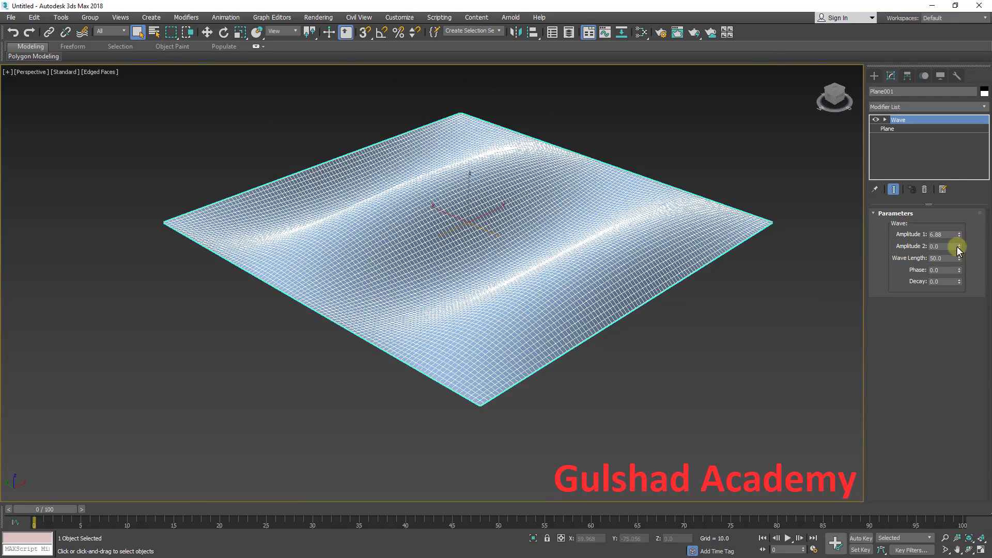
Set both Amplitude 1 and Amplitude 2 of the Wave modifier to 5
double_click(938, 235)
text(5)
key(Tab)
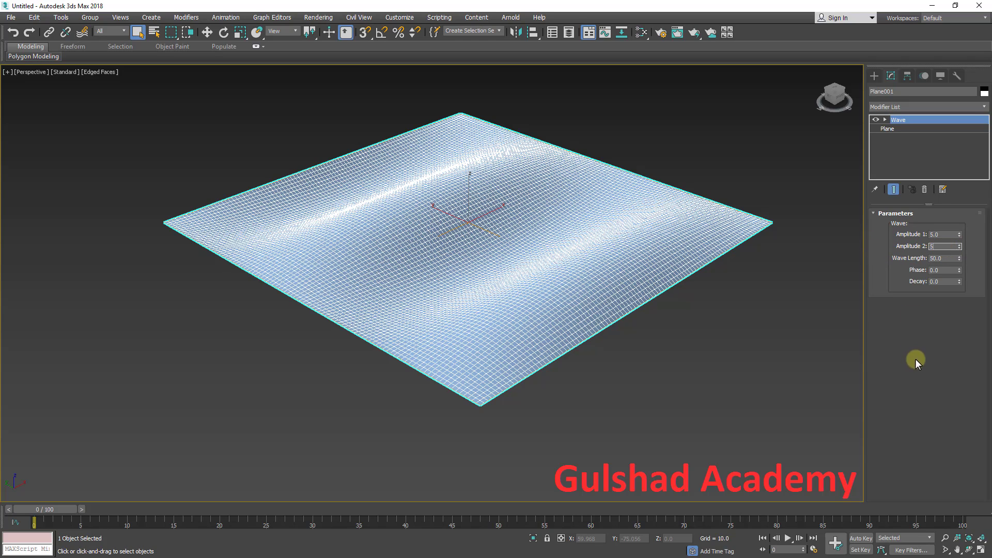
text(5)
key(Return)
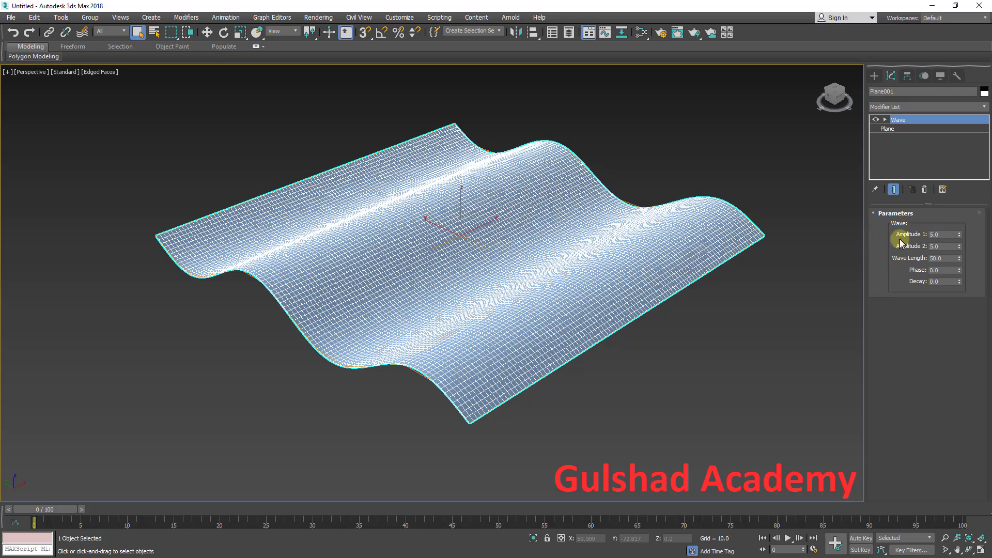
Set the Wave modifier's Amplitude 1 to 0
double_click(945, 234)
text(0)
key(Return)
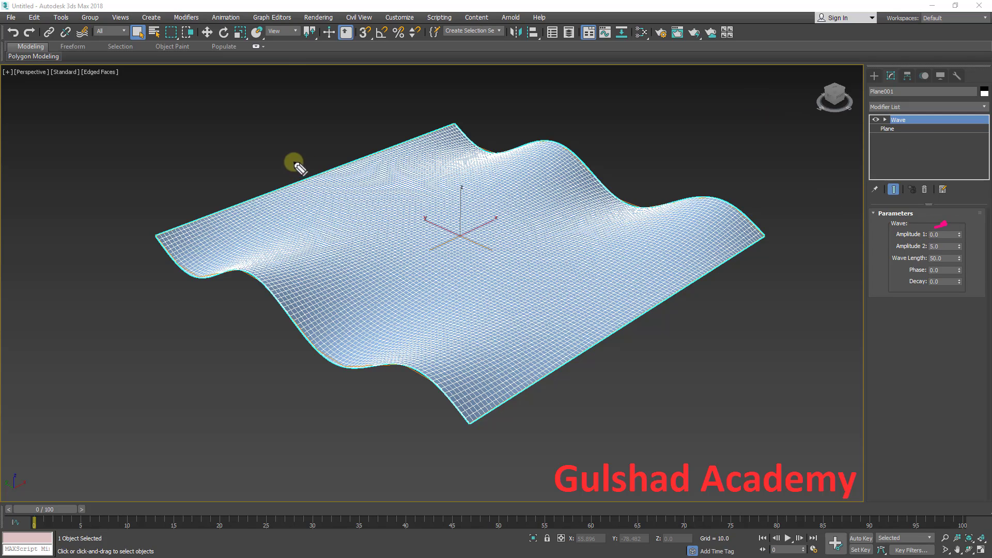
drag(298, 134, 641, 348)
mouse_move(597, 133)
mouse_down()
mouse_move(612, 146)
mouse_move(688, 116)
mouse_up()
mouse_move(708, 177)
mouse_down()
mouse_move(736, 188)
mouse_move(760, 156)
mouse_up()
drag(302, 381, 339, 385)
drag(195, 325, 230, 319)
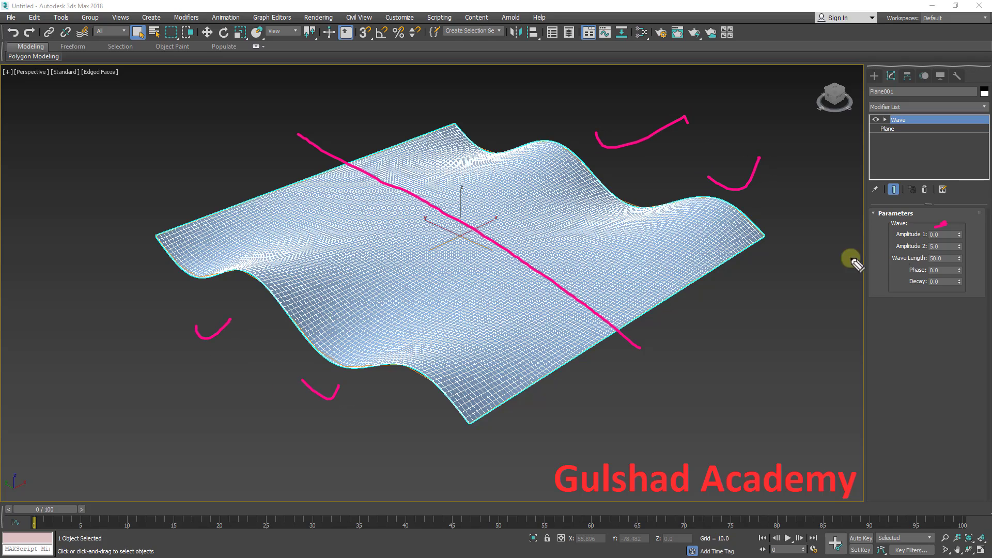
mouse_move(942, 230)
mouse_down()
mouse_move(960, 221)
mouse_move(950, 247)
mouse_up()
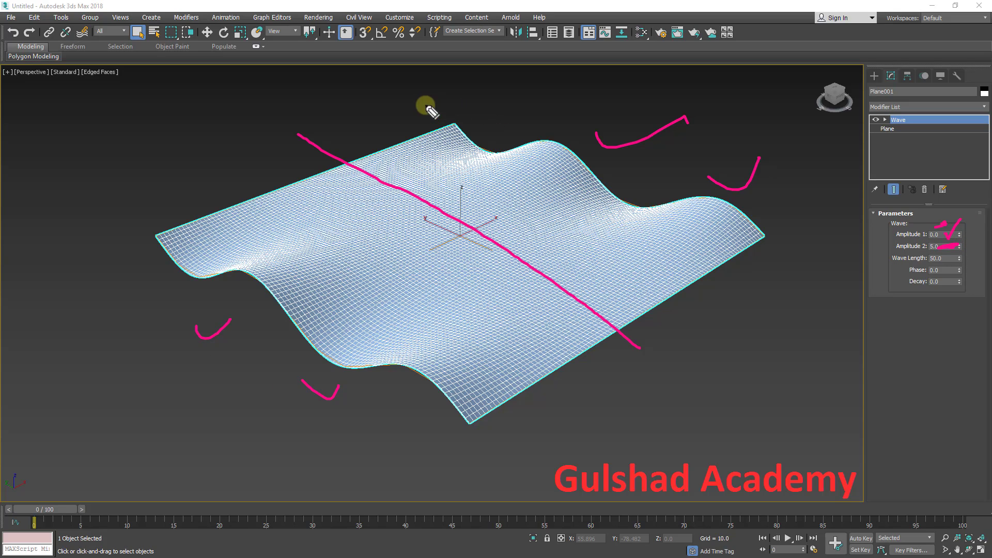
drag(425, 105, 751, 306)
drag(183, 190, 493, 429)
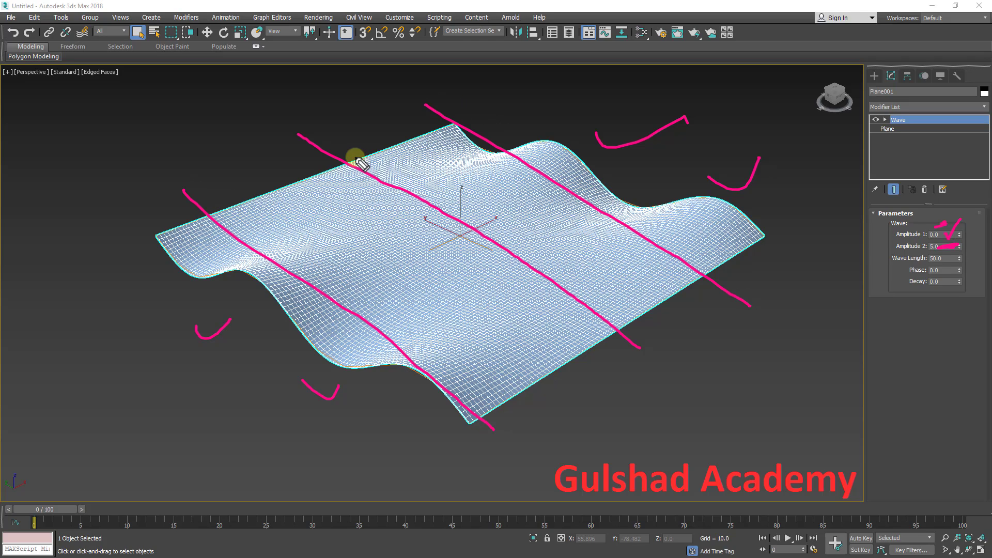
mouse_move(354, 155)
mouse_down()
mouse_move(455, 269)
mouse_move(603, 381)
mouse_move(661, 365)
mouse_up()
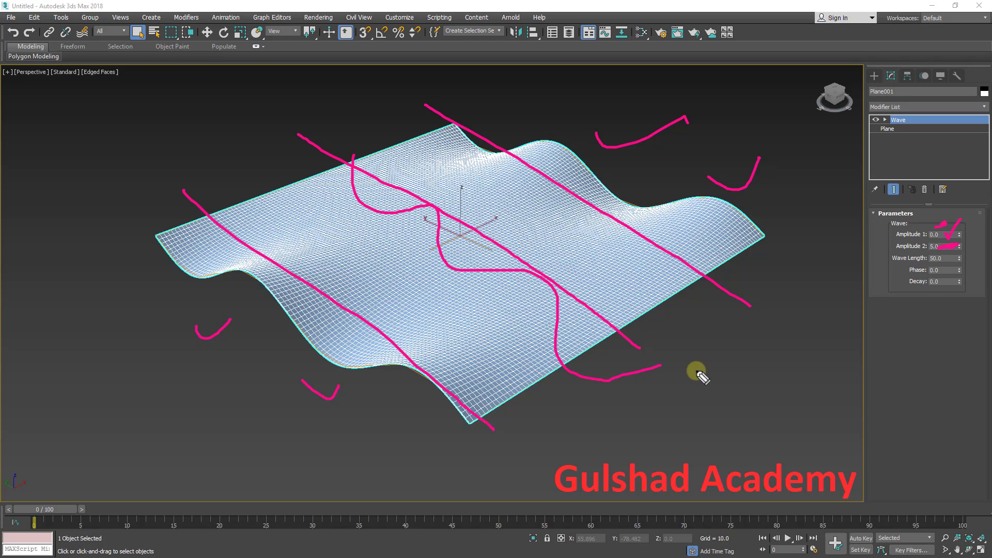
key(Escape)
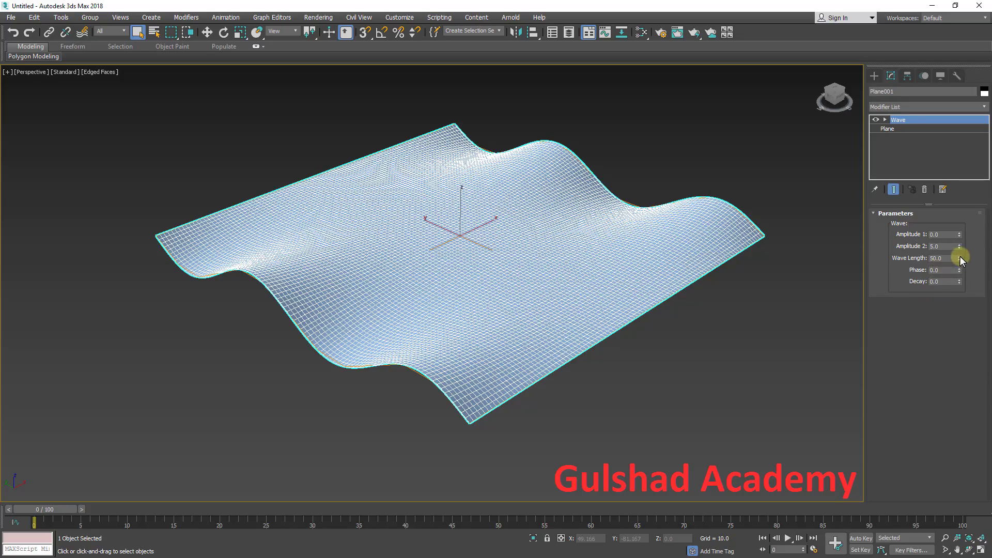
Lower the Wave modifier's Wave Length to 17.5 and set Amplitude 1 to 5
drag(959, 256, 968, 291)
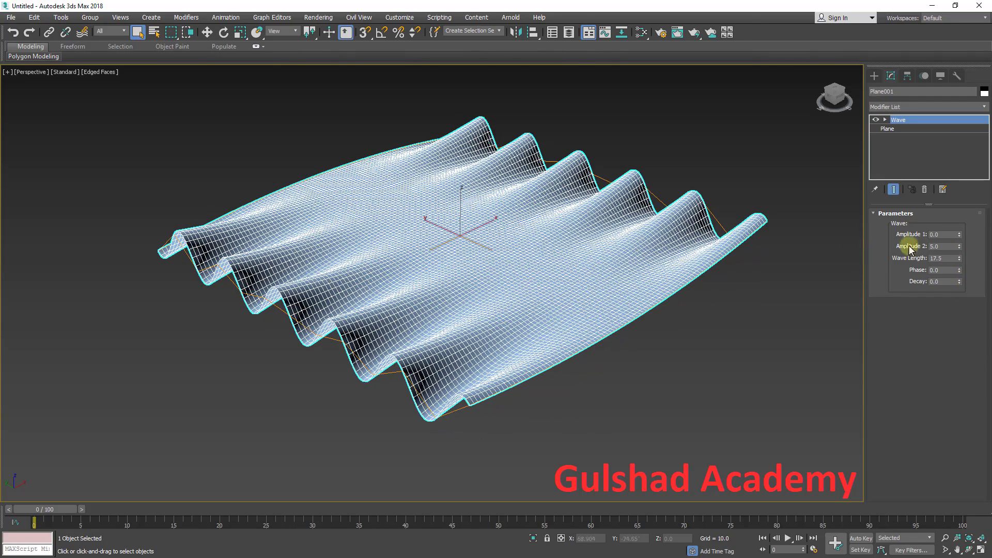
double_click(939, 235)
text(5)
key(Return)
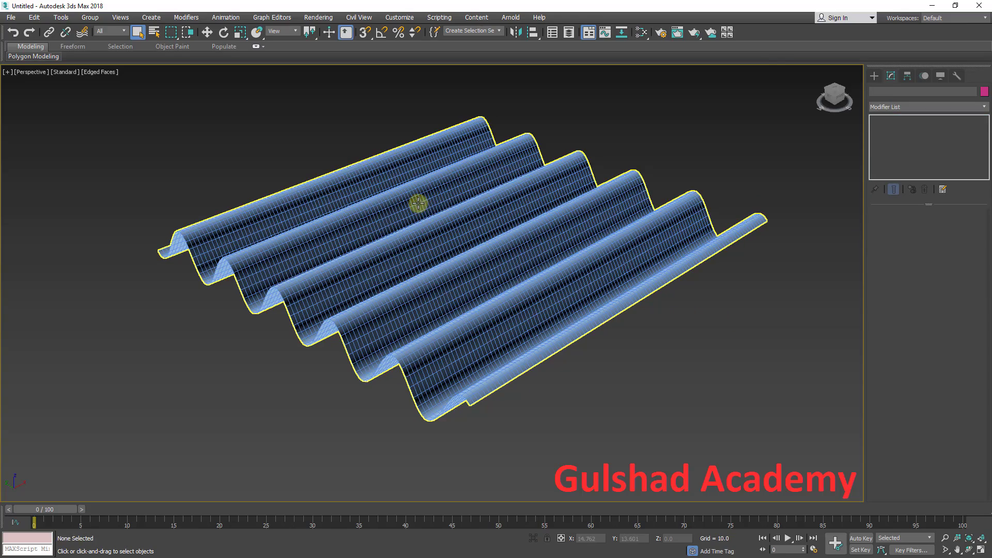
Set the Wave modifier's Amplitude 2 to 0 and inspect the shape of the plane
alt+middle_drag(420, 293, 440, 287)
double_click(943, 246)
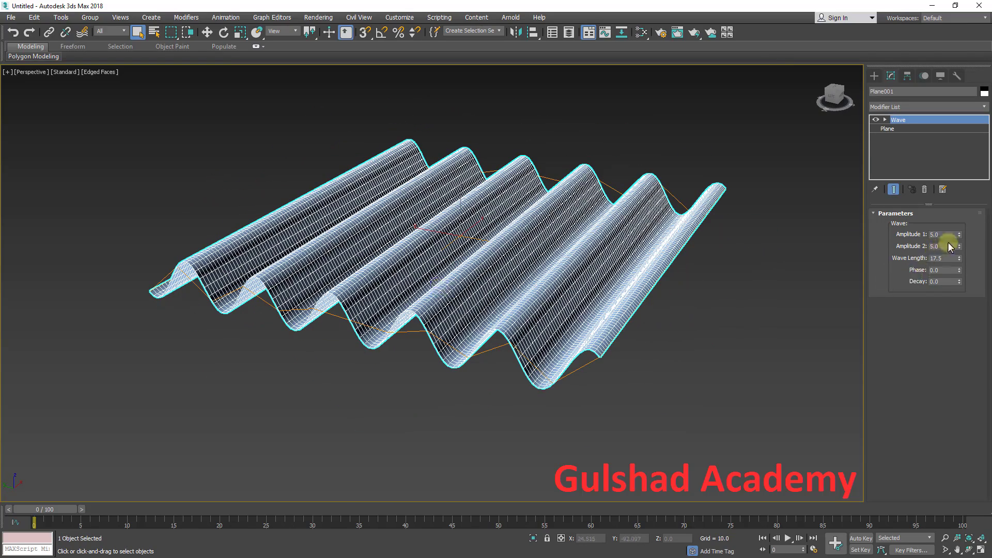
text(0)
click(541, 327)
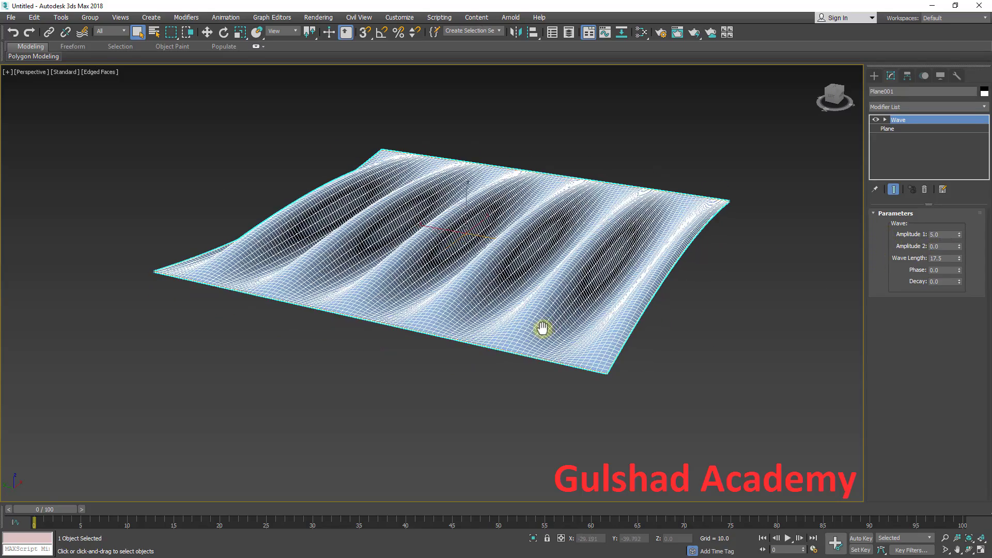
alt+middle_drag(636, 315, 614, 324)
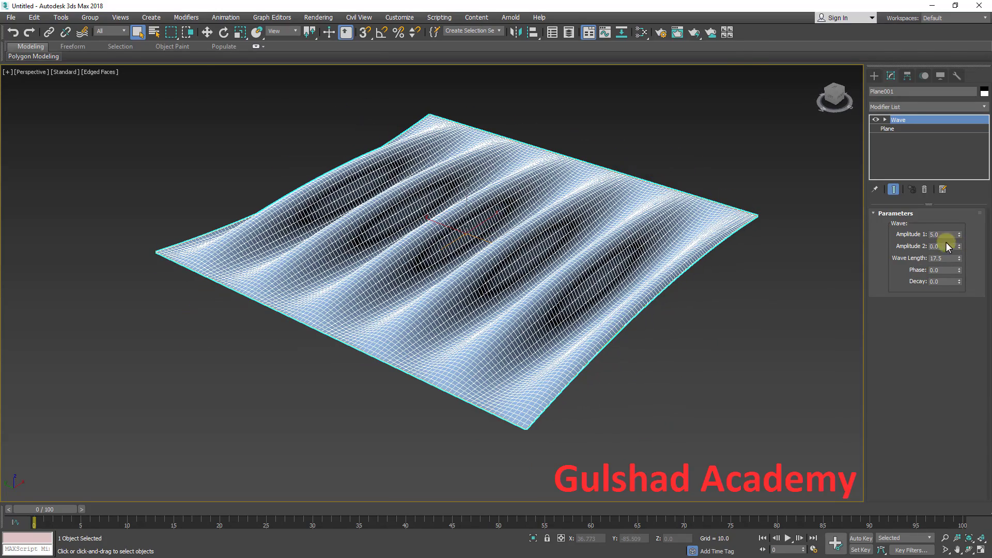
Set the Wave modifier's Amplitude 2 to 5 and its Wave Length to 15
click(937, 246)
text(5)
click(936, 258)
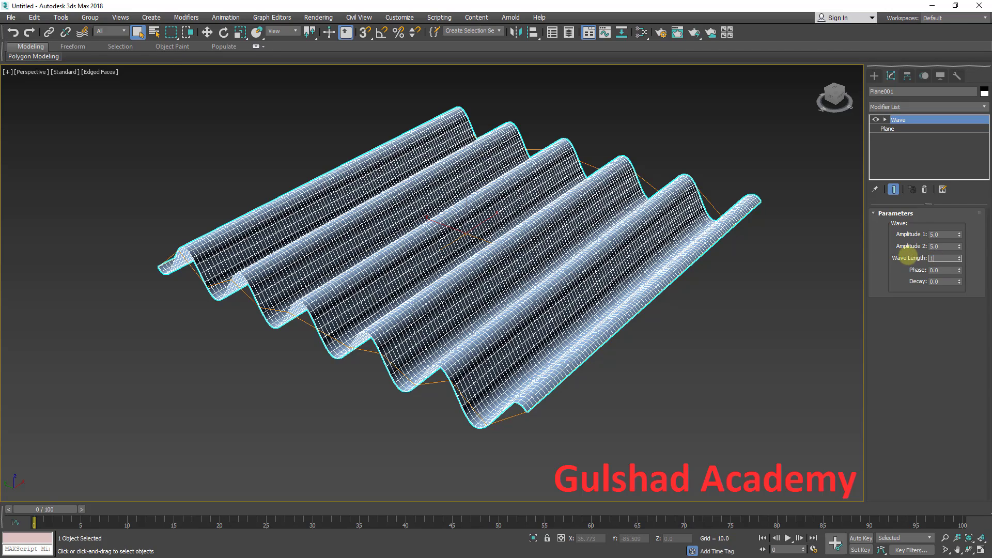
text(15)
key(Return)
middle_drag(604, 300, 603, 303)
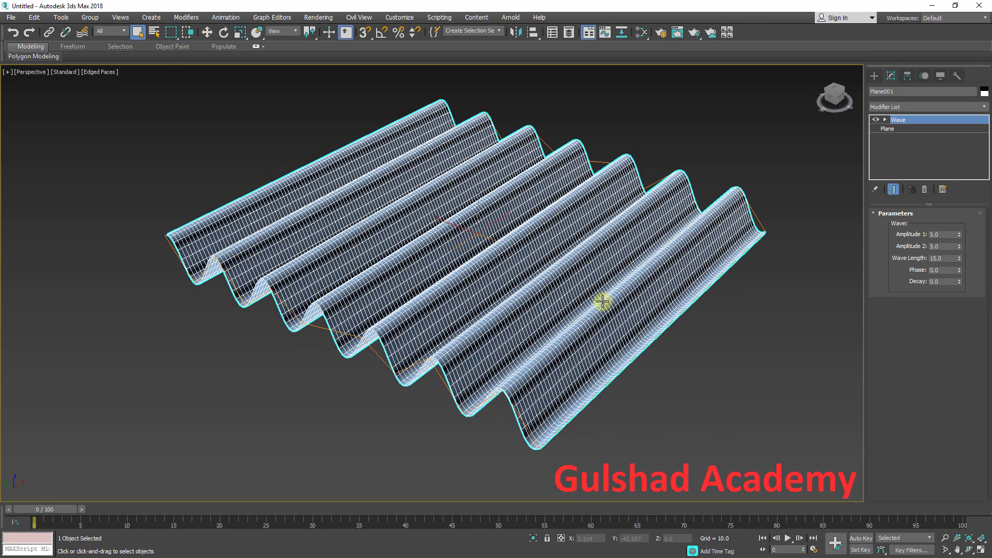
Examine the wave profile in the maximized Left view and set the Wave Length to 20
key(alt+w)
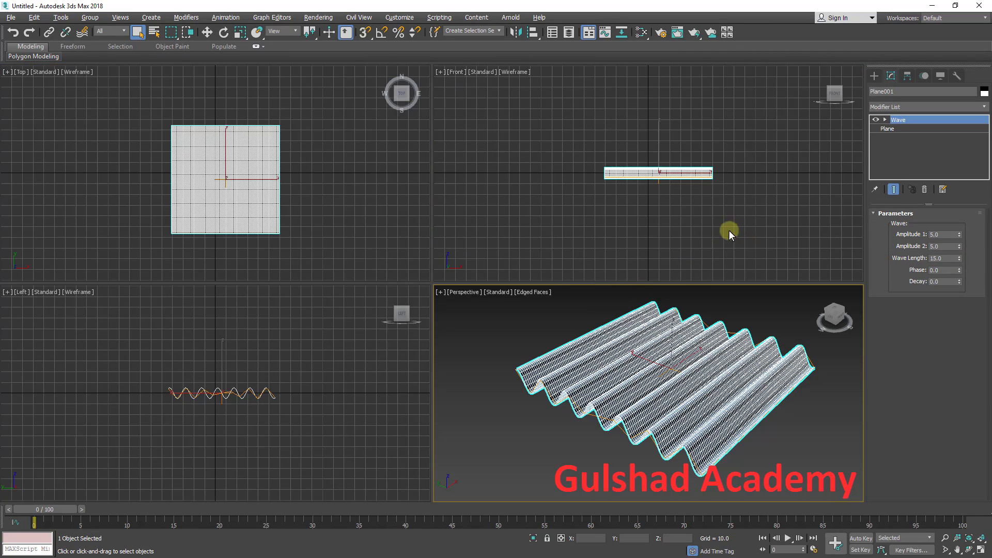
middle_drag(321, 373, 297, 383)
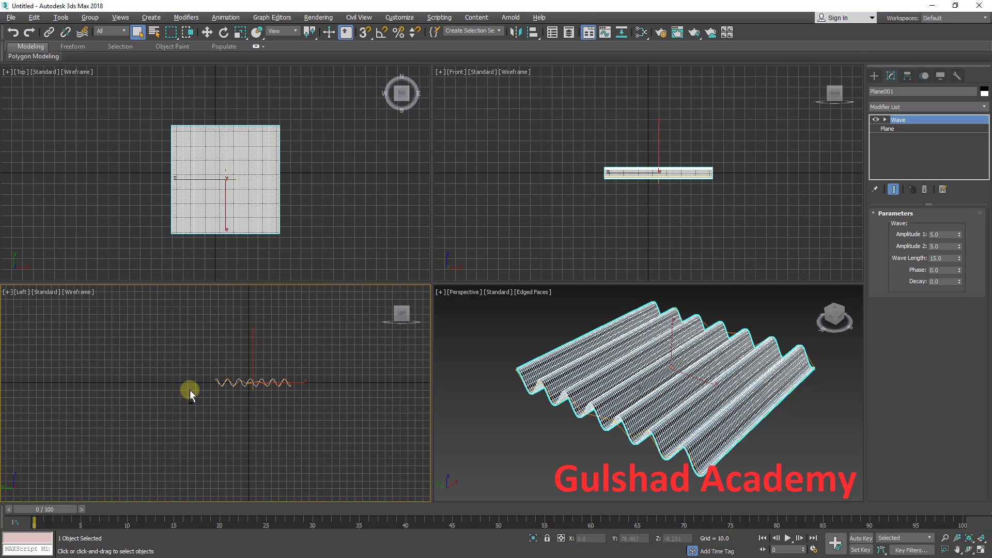
key(alt+w)
scroll(579, 280, up, 5)
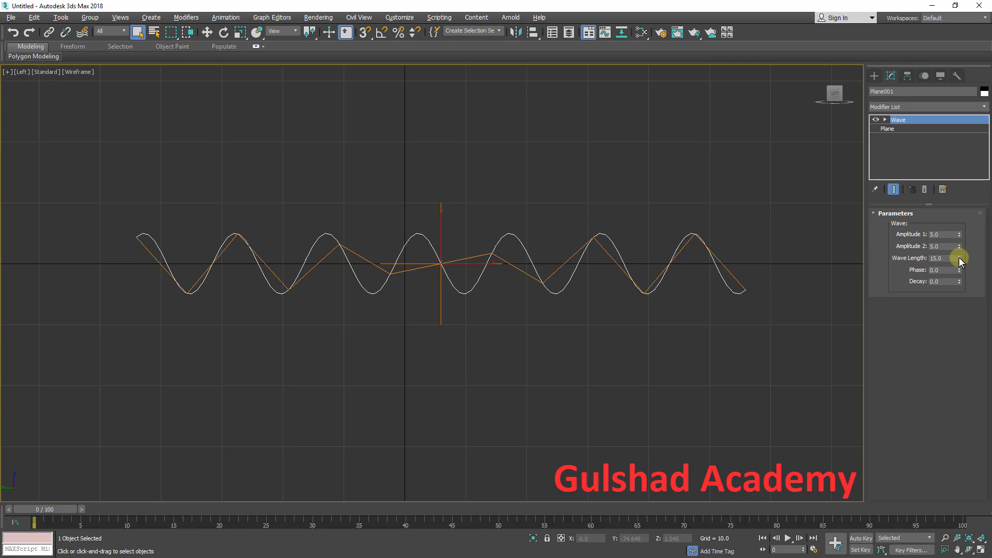
drag(959, 256, 959, 239)
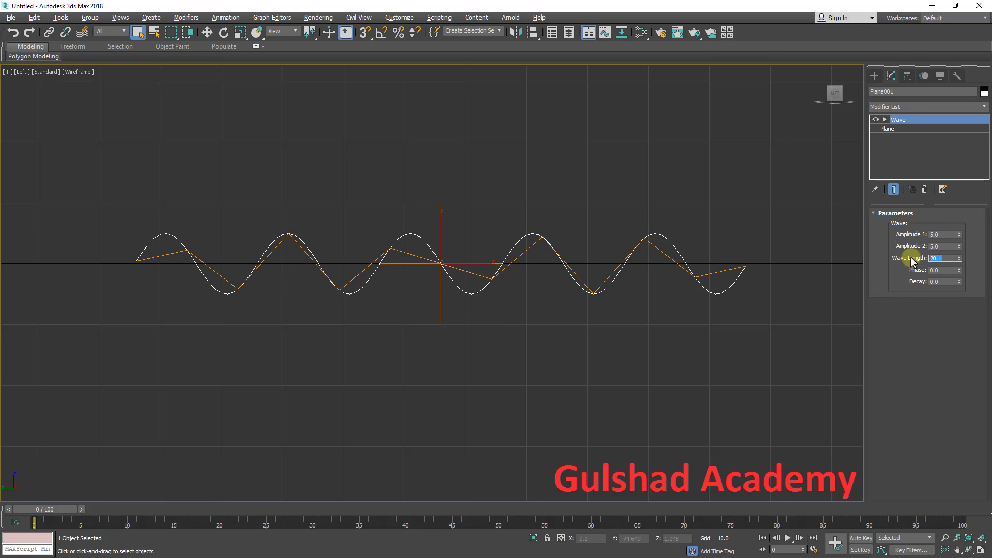
text(20)
key(Return)
middle_drag(492, 319, 488, 315)
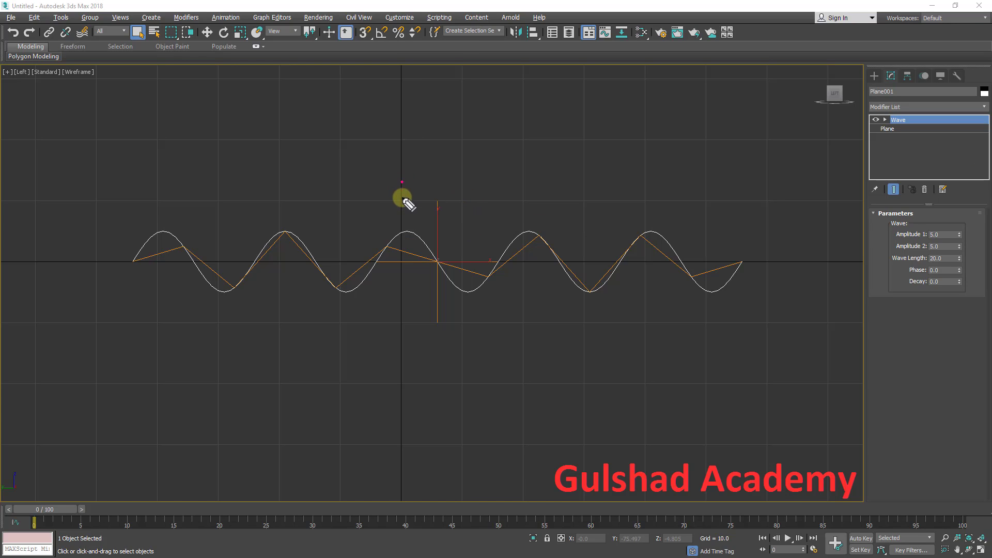
drag(402, 182, 402, 348)
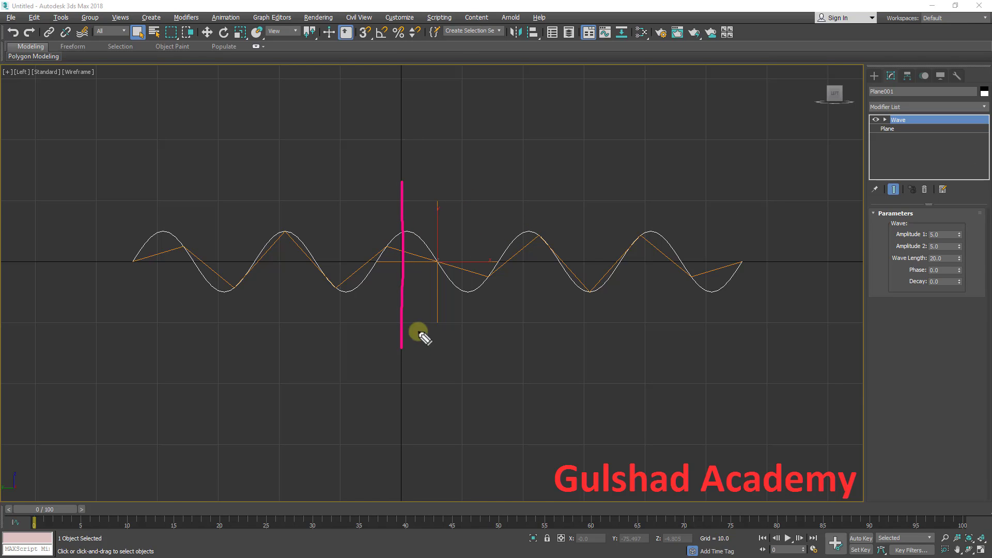
drag(465, 185, 475, 359)
drag(321, 333, 555, 328)
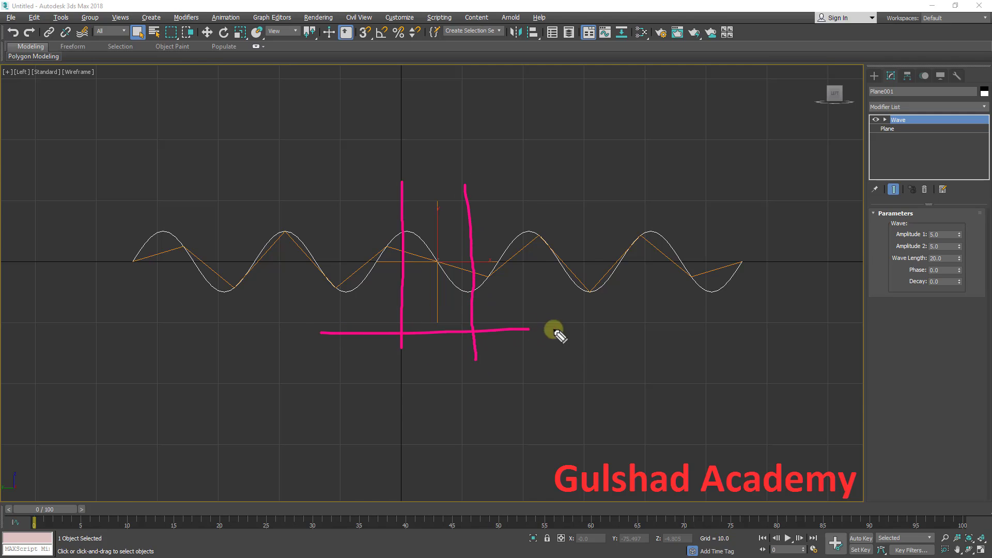
drag(421, 318, 365, 350)
drag(485, 321, 458, 353)
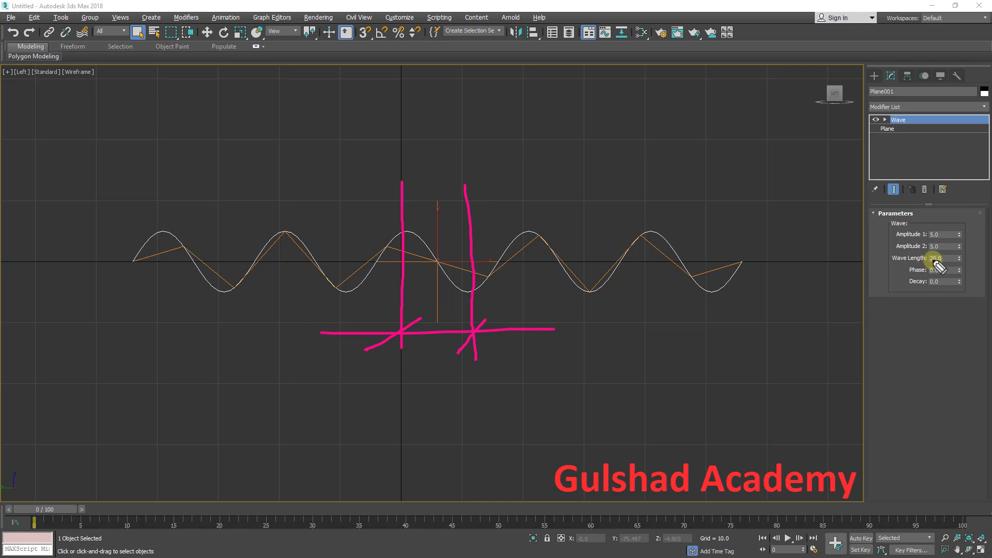
mouse_move(941, 261)
mouse_down()
mouse_move(664, 358)
mouse_move(449, 357)
mouse_up()
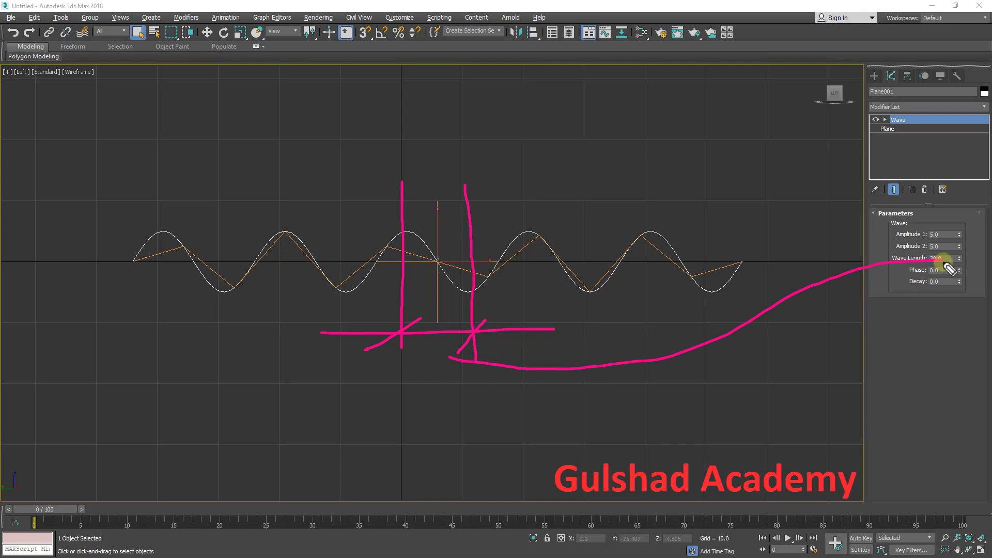
drag(414, 221, 482, 223)
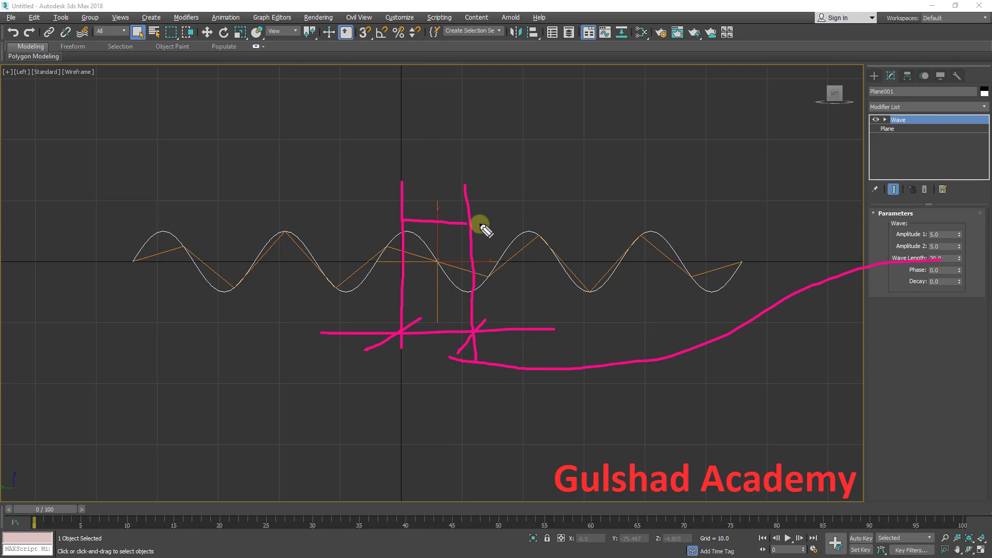
drag(413, 210, 375, 227)
drag(491, 210, 462, 235)
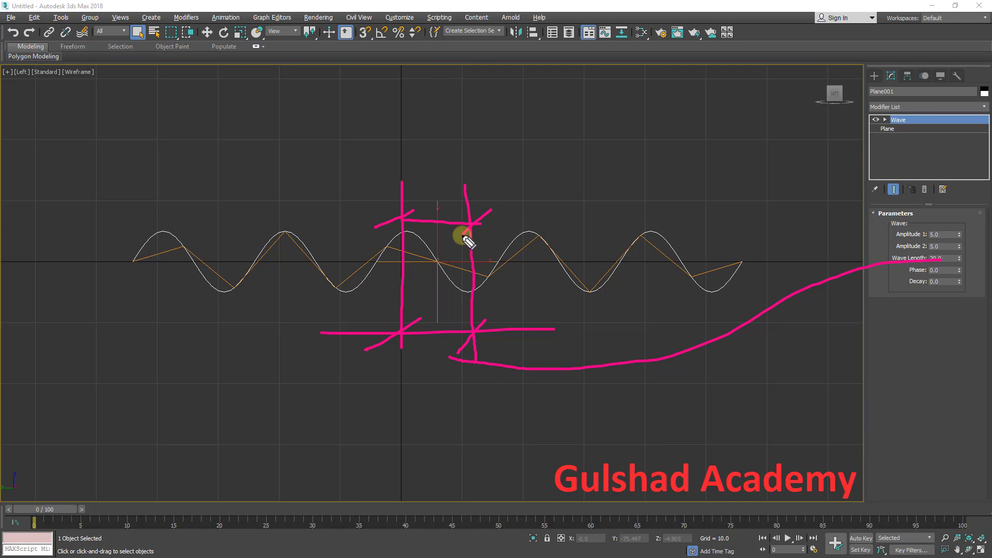
key(Escape)
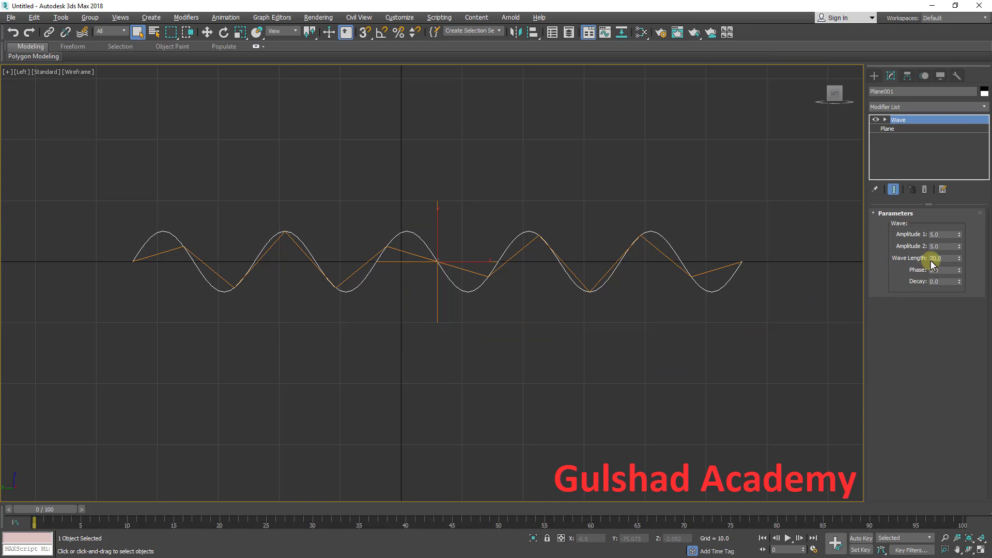
Raise the Wave Length to 32 to compare the profile, and reduce it to 16
double_click(953, 258)
drag(960, 257, 968, 230)
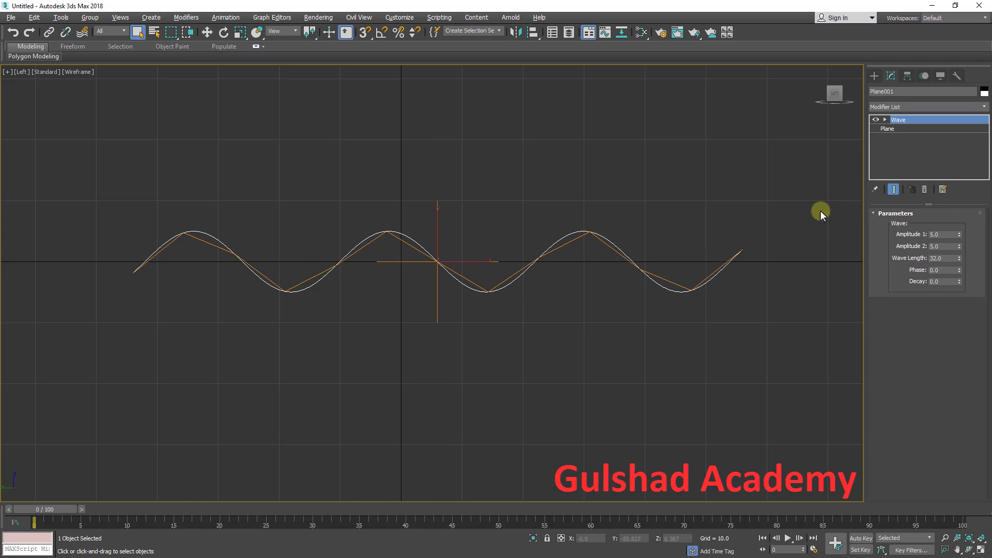
drag(959, 258, 968, 284)
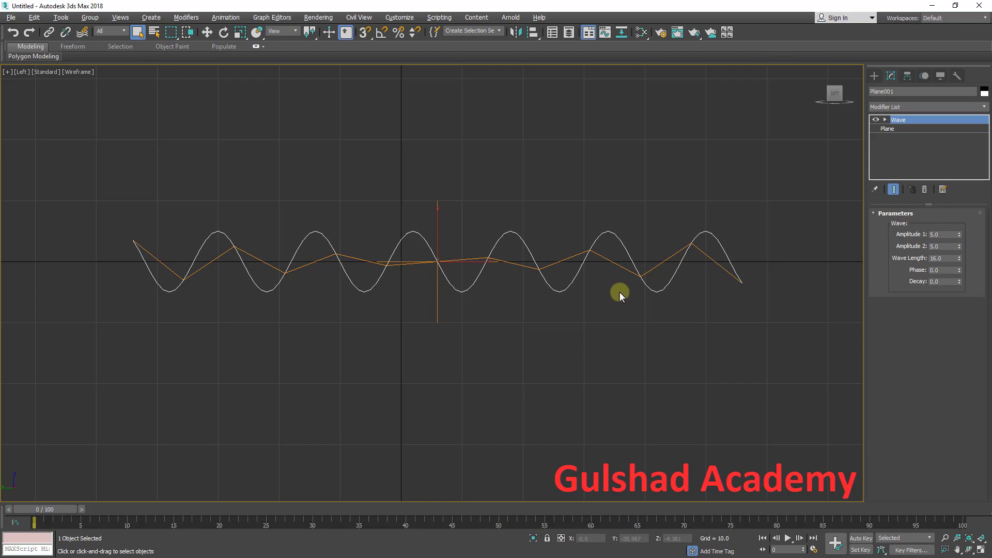
Deselect the plane and inspect its corrugated surface in the maximized Perspective view
click(602, 362)
key(alt+w)
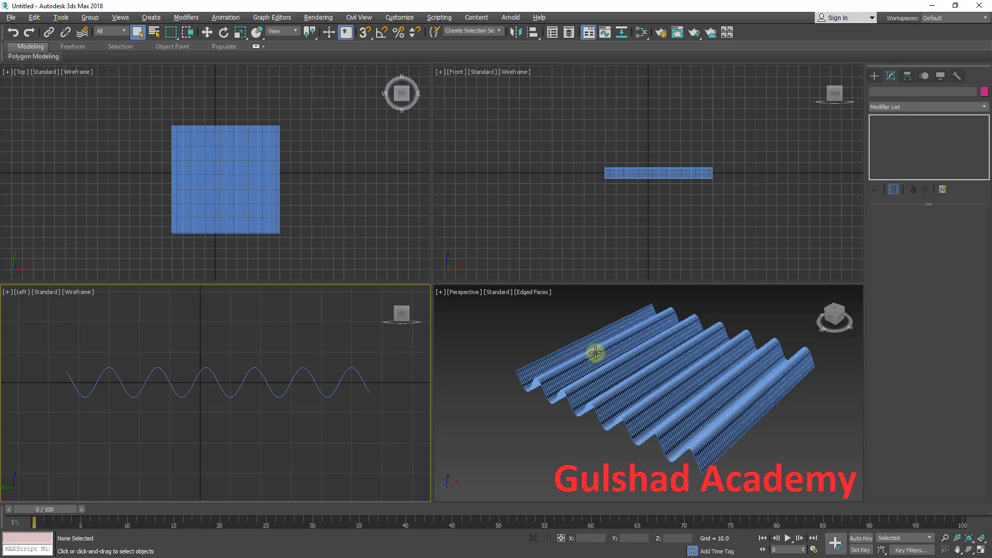
middle_drag(594, 350, 588, 356)
key(alt+w)
mouse_move(410, 350)
alt+middle_down()
mouse_move(452, 337)
mouse_move(480, 349)
mouse_move(445, 345)
mouse_move(454, 349)
mouse_move(410, 356)
alt+middle_up()
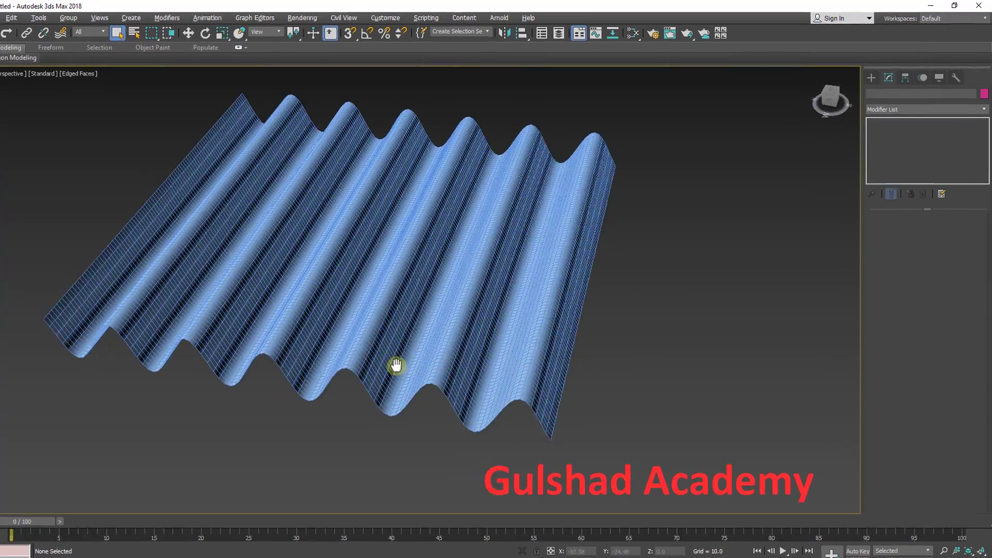
Select the plane and shift the Wave modifier's Gizmo along the Y axis to test its effect
click(398, 362)
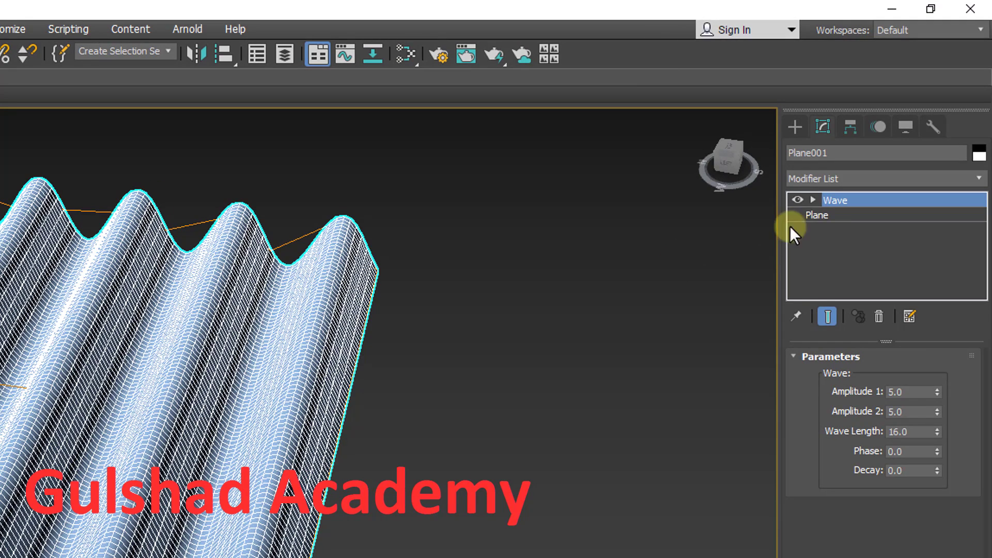
click(814, 200)
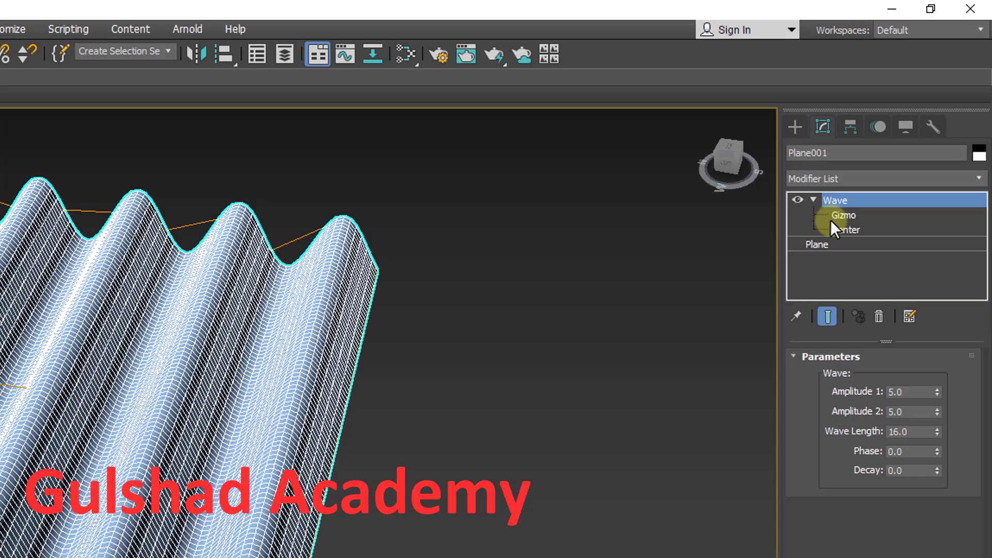
click(830, 220)
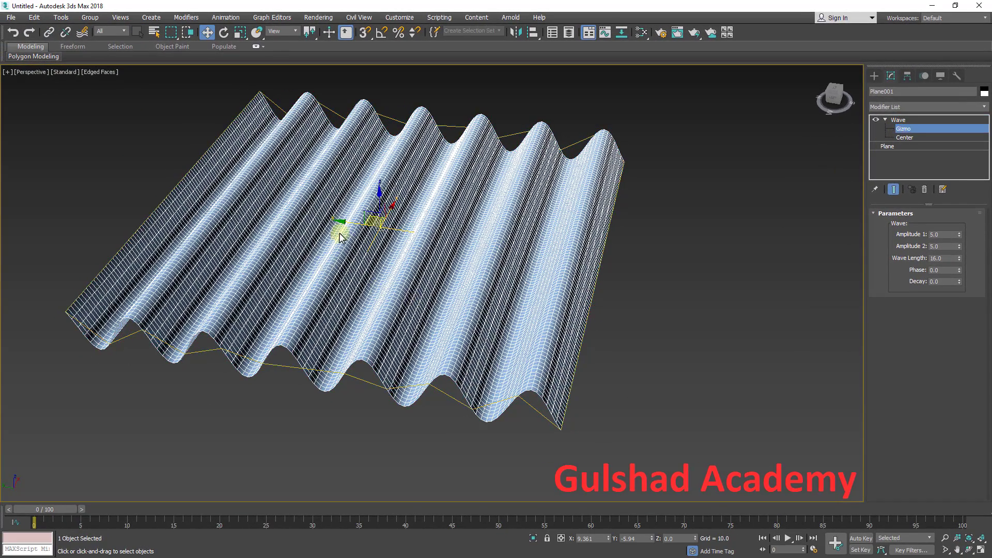
drag(353, 226, 349, 271)
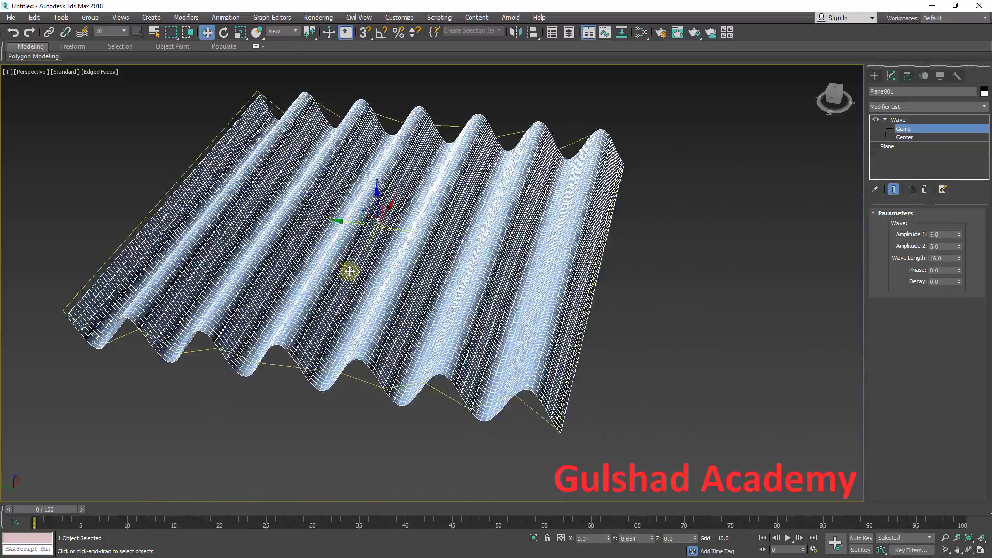
Move the Wave modifier's Center along the Y axis to about -33.184 and set the Phase to 3.5
click(905, 138)
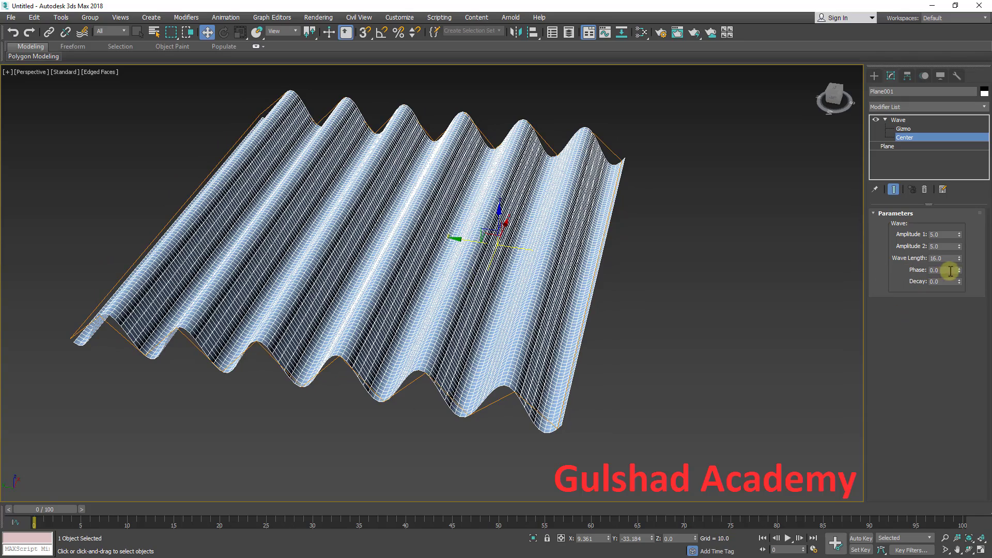
drag(958, 269, 958, 261)
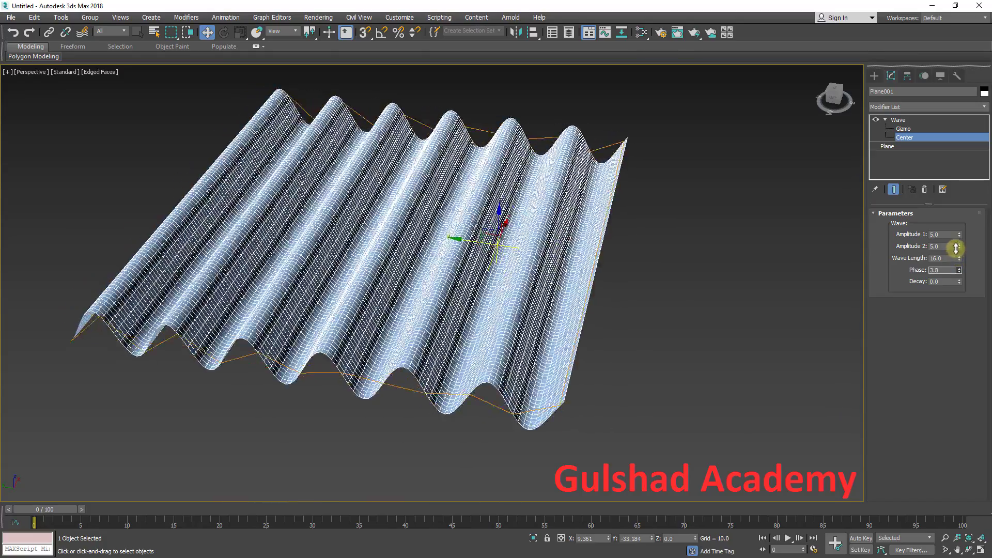
drag(956, 248, 954, 252)
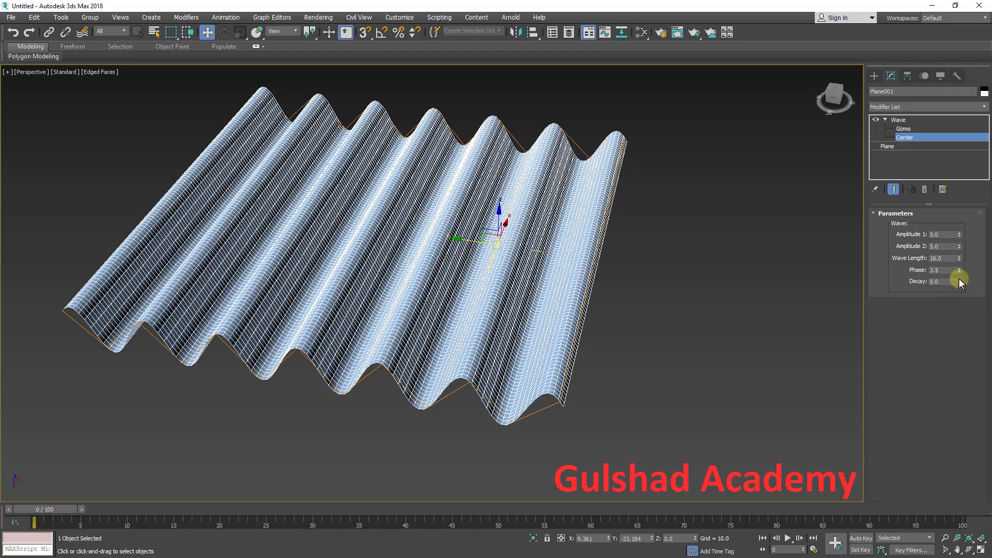
Raise the Wave modifier's Decay to 0.074 and return to its Center sub-object level
drag(960, 280, 957, 244)
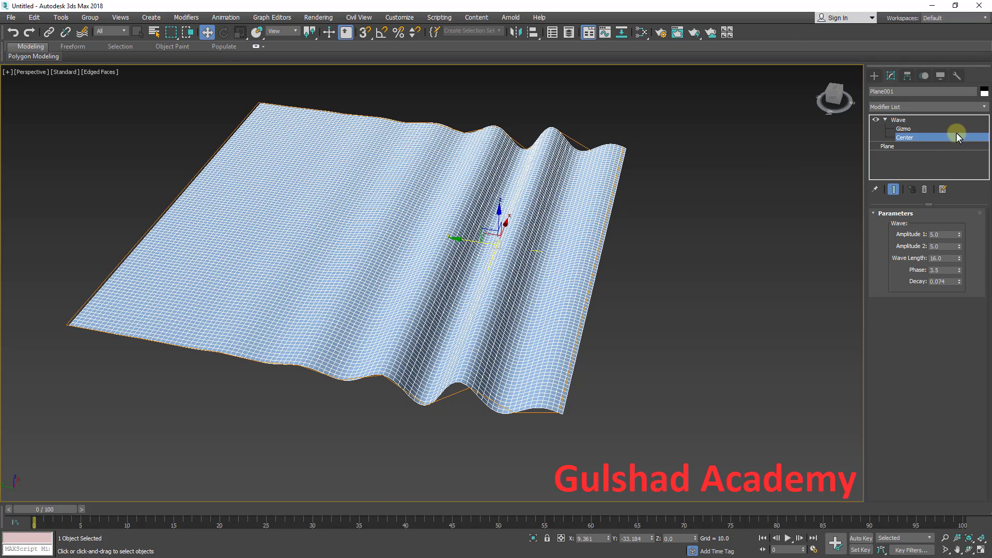
click(898, 120)
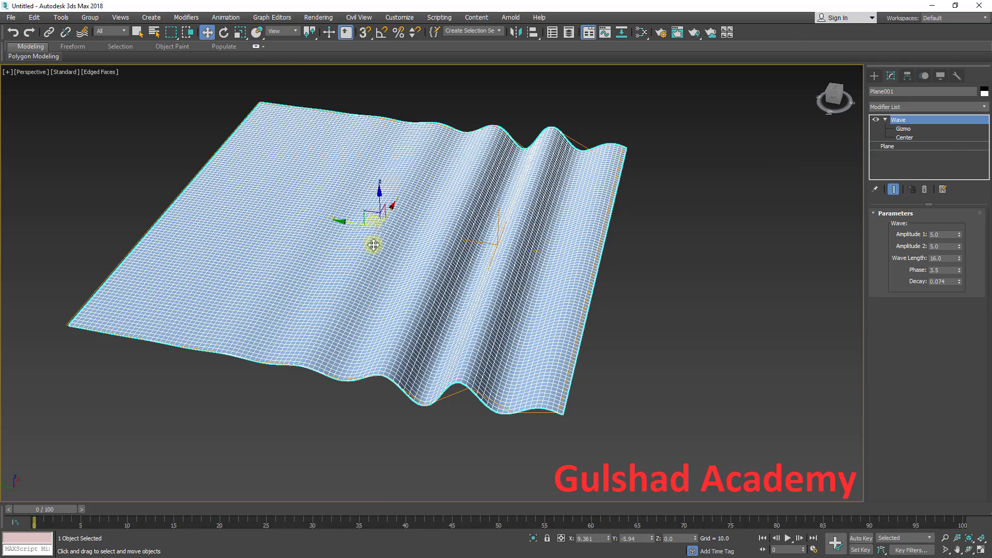
click(904, 137)
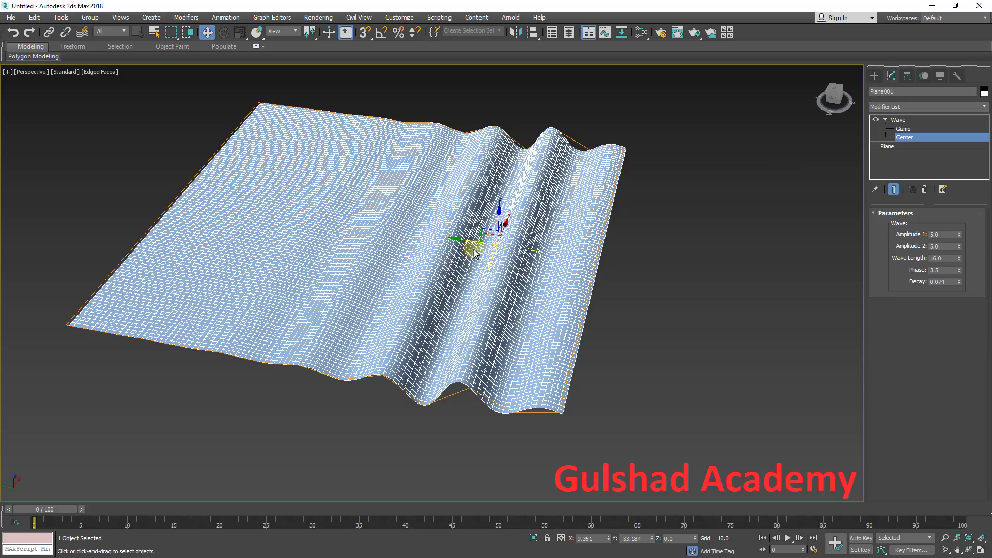
Raise the Wave modifier's Decay to 0.158 and slide its Center back and forth along the Y axis, finishing at about -44.086
drag(472, 242, 306, 214)
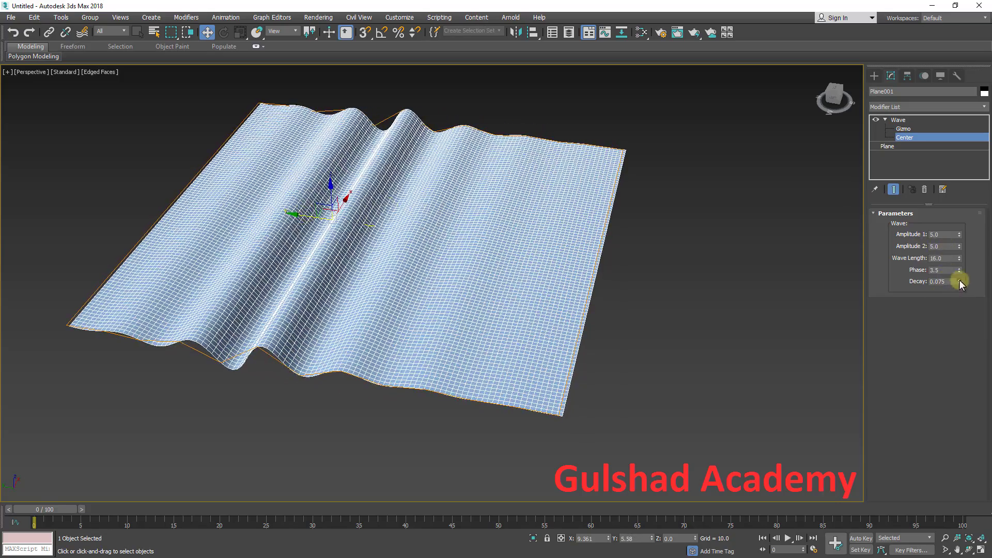
drag(961, 283, 966, 231)
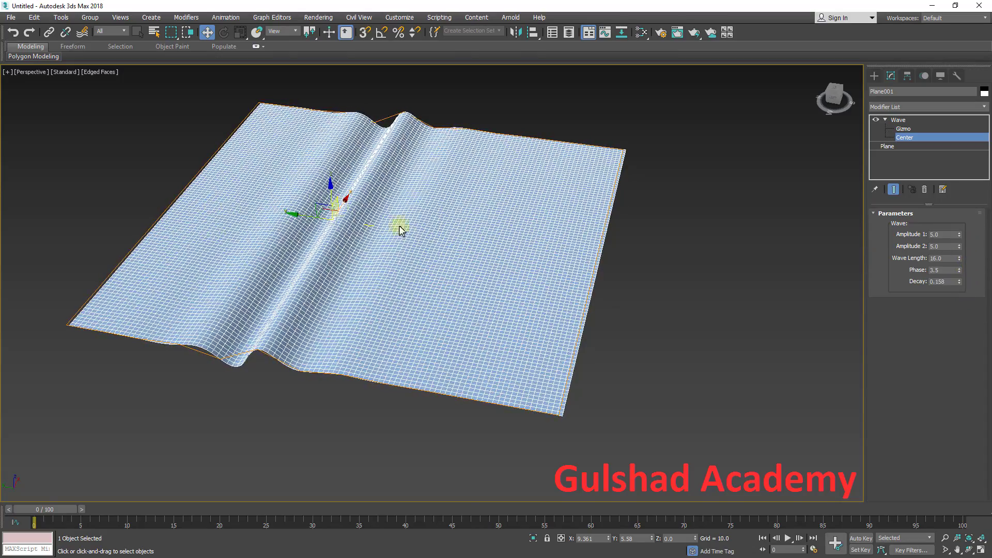
drag(309, 213, 472, 273)
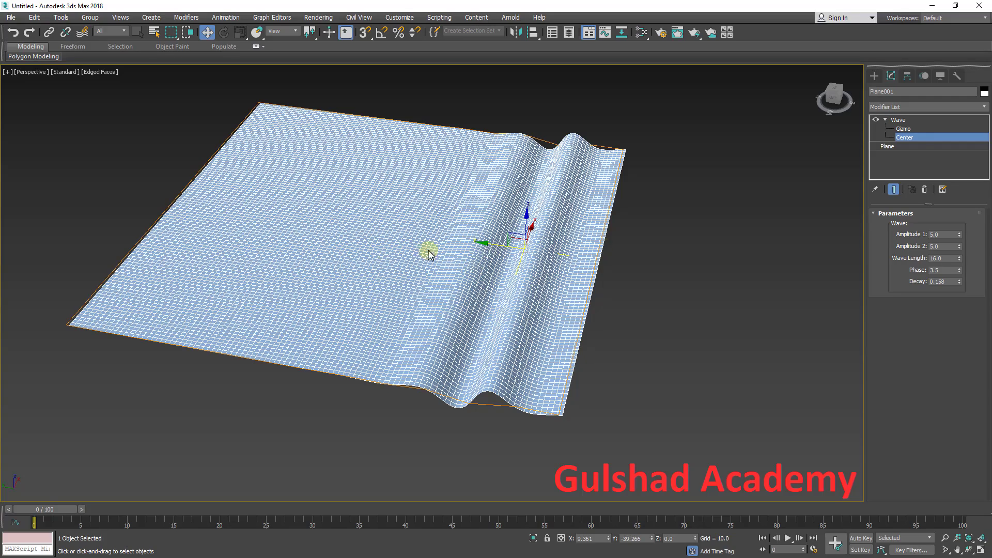
drag(492, 244, 517, 330)
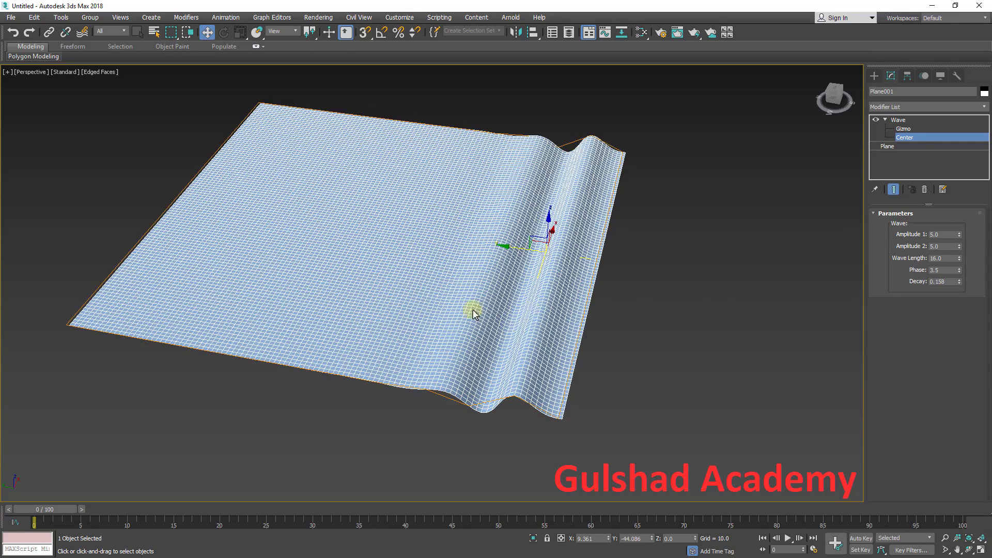
Lower the Wave modifier's Decay to 0 so the waves keep full height across the plane
drag(960, 280, 945, 346)
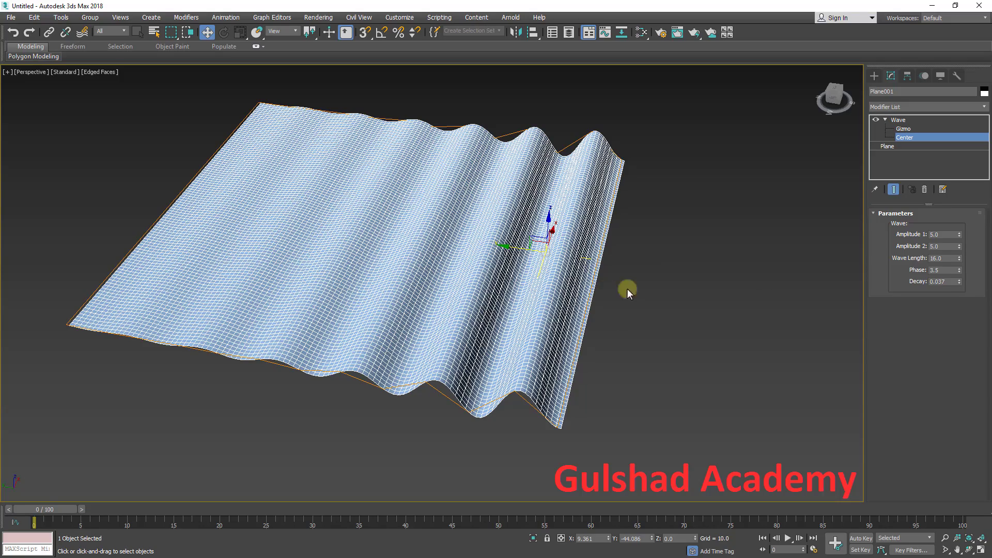
double_click(946, 281)
text(0)
key(Return)
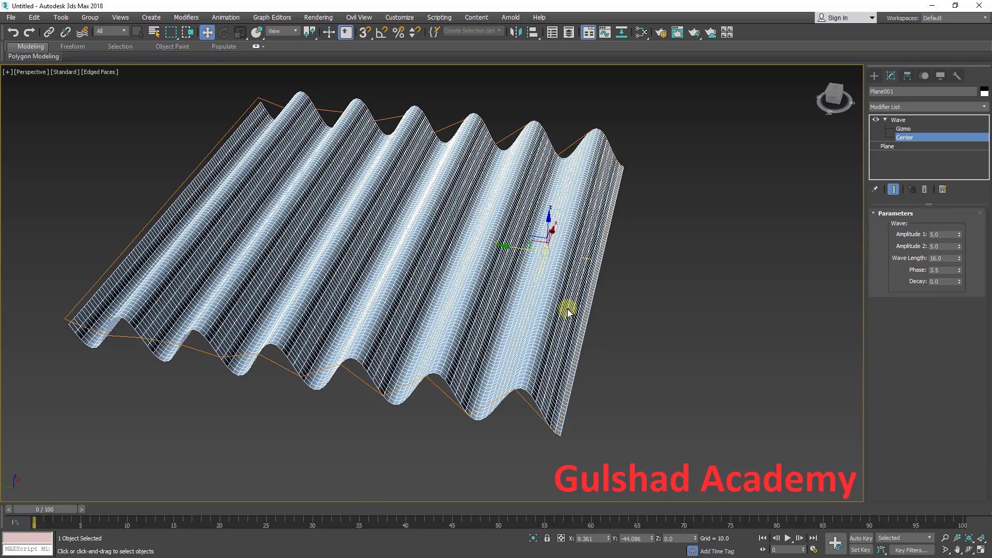
Increase the Wave Length to 19.36 and set both Amplitude 1 and Amplitude 2 to 2
alt+middle_drag(596, 299, 667, 251)
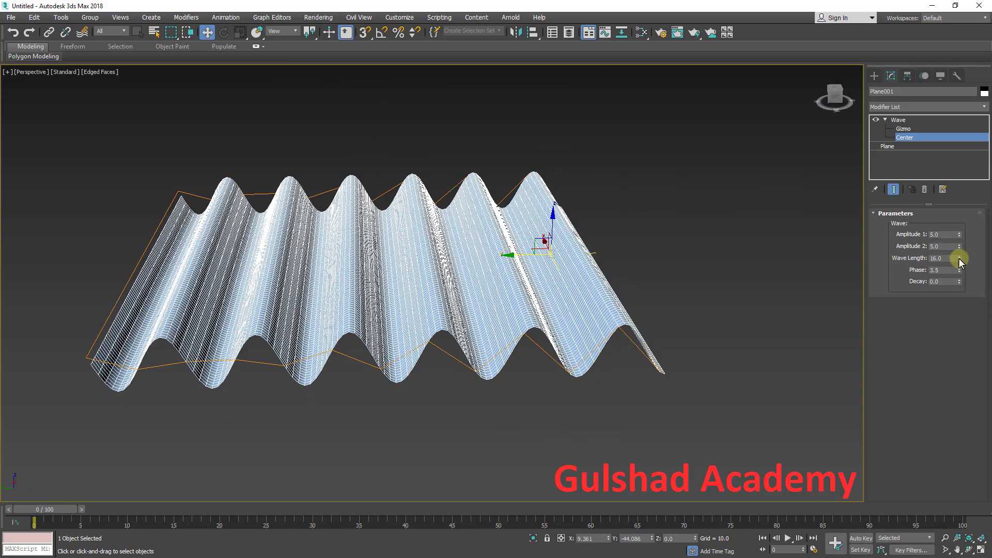
drag(959, 258, 913, 236)
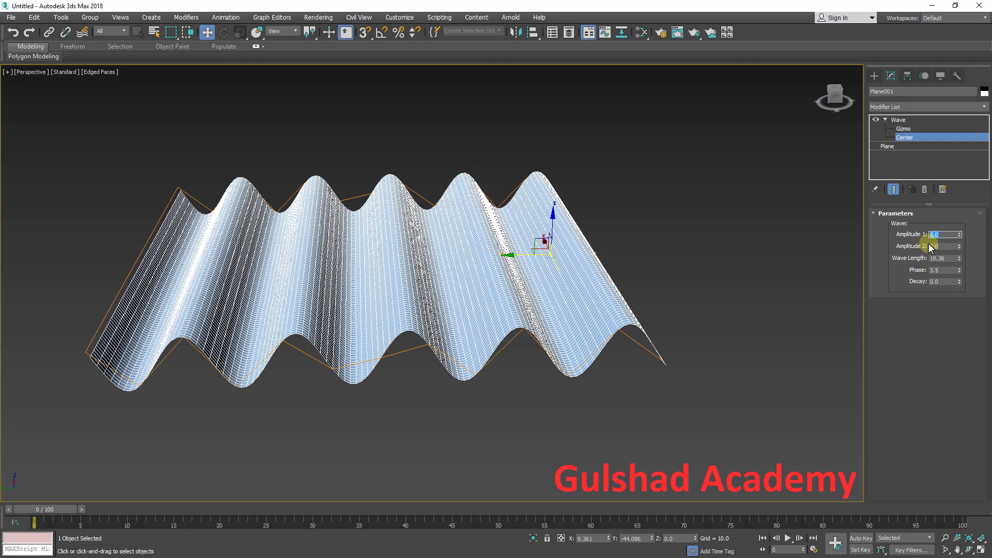
text(2)
key(Tab)
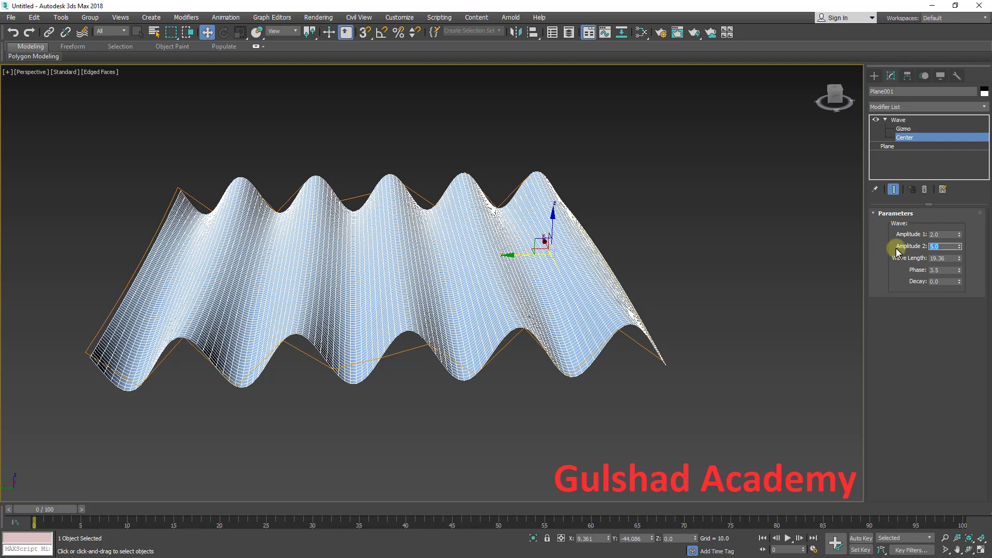
text(2)
key(Return)
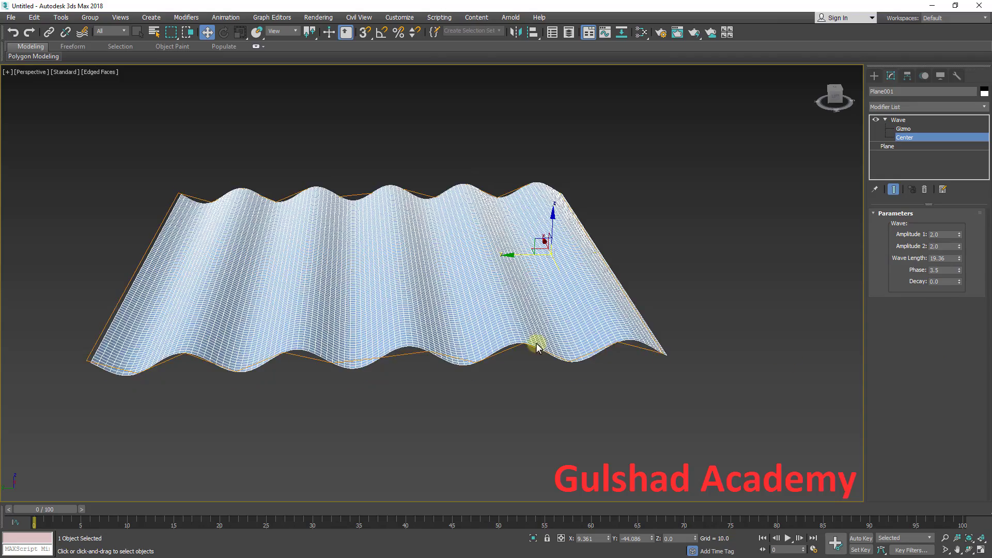
Reduce the Wave Length to 11.035, switch to the Wave modifier's Gizmo level and inspect the corrugated plane
drag(960, 258, 959, 281)
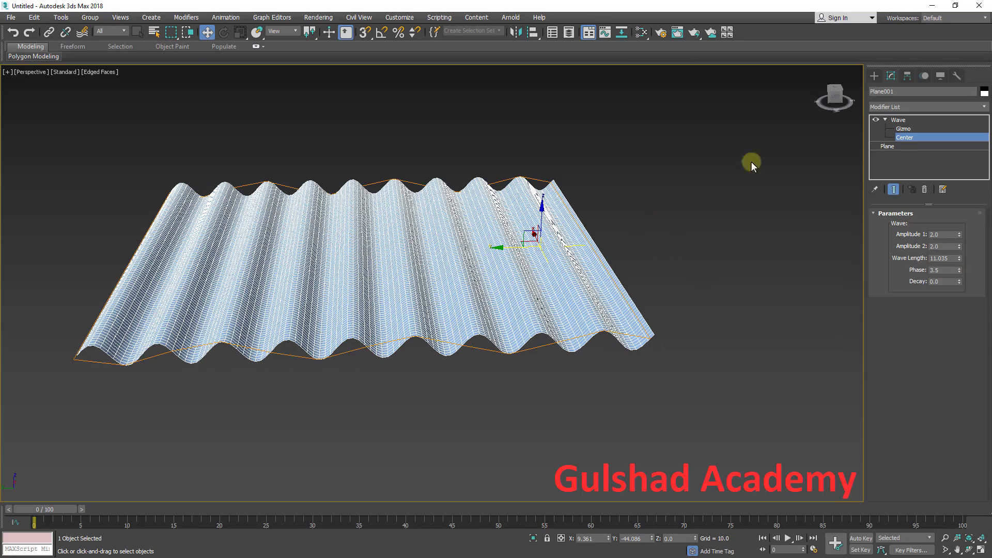
click(903, 130)
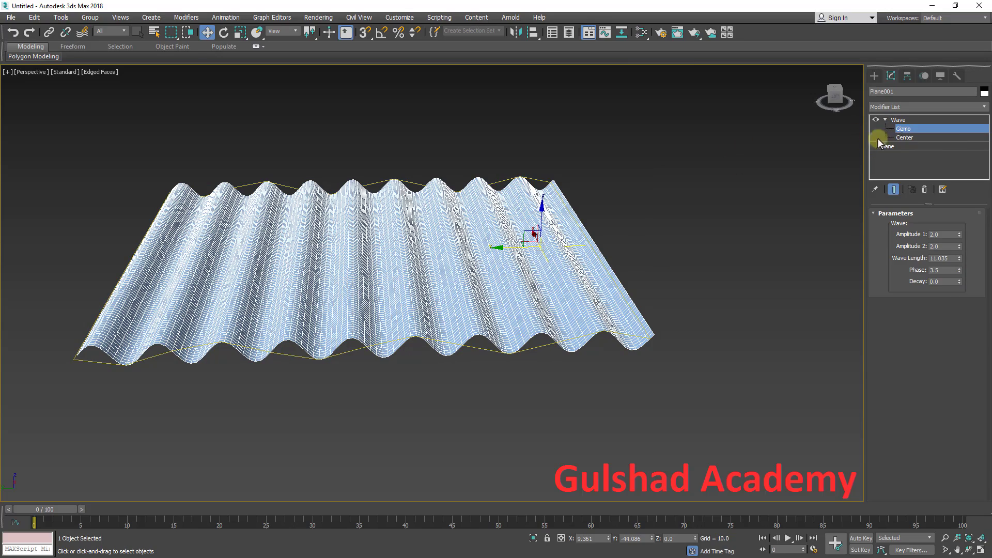
alt+middle_drag(592, 243, 579, 307)
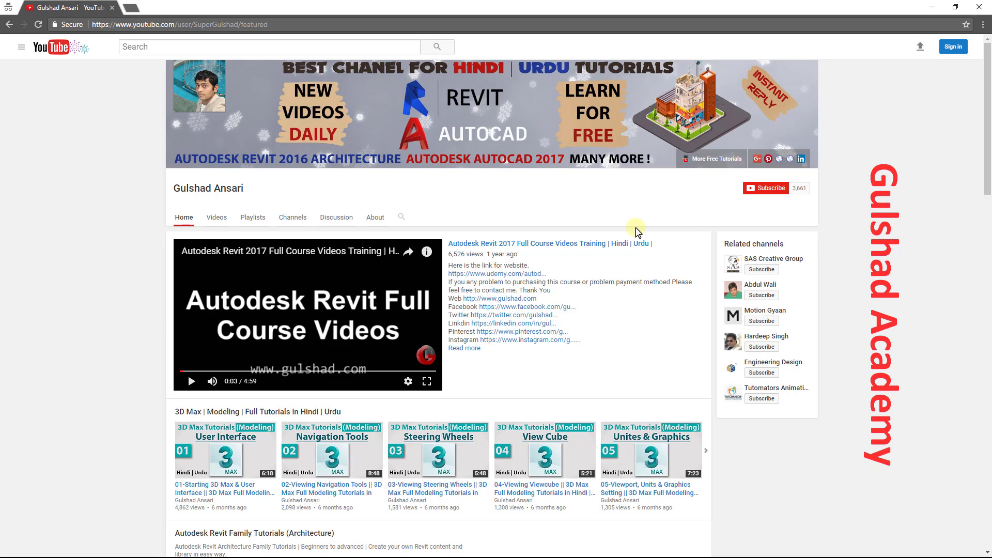
scroll(625, 237, down, 1)
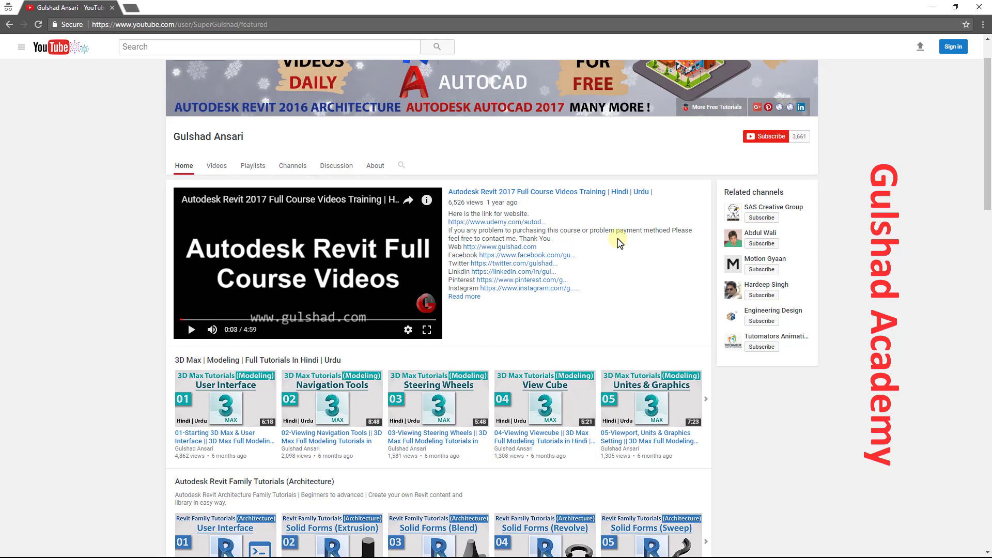
scroll(619, 243, down, 4)
scroll(620, 243, up, 5)
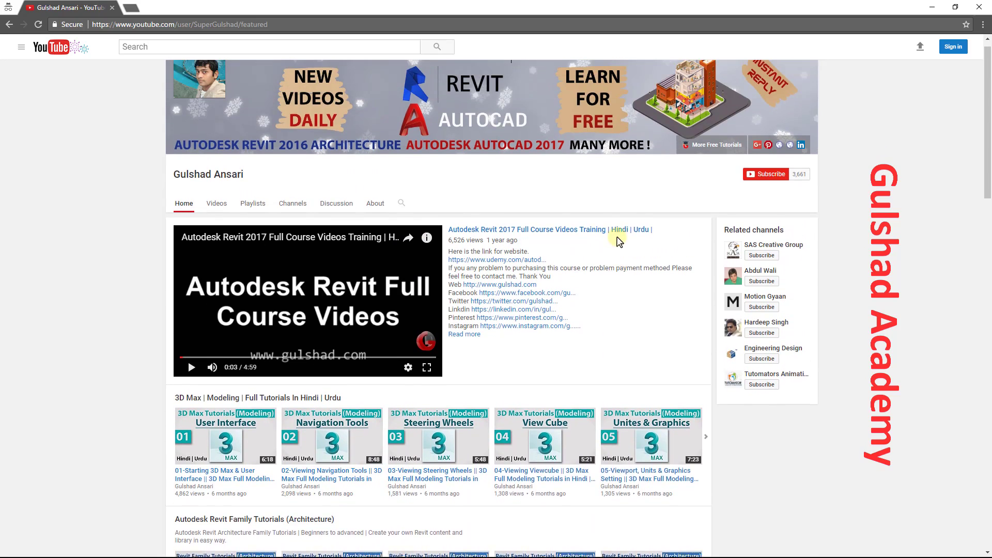
scroll(619, 242, up, 1)
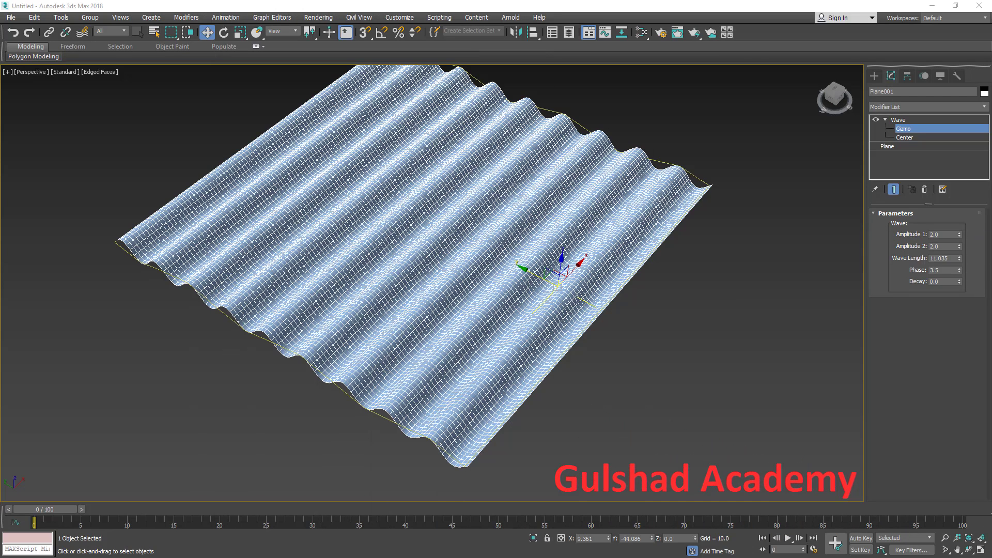
drag(748, 185, 780, 269)
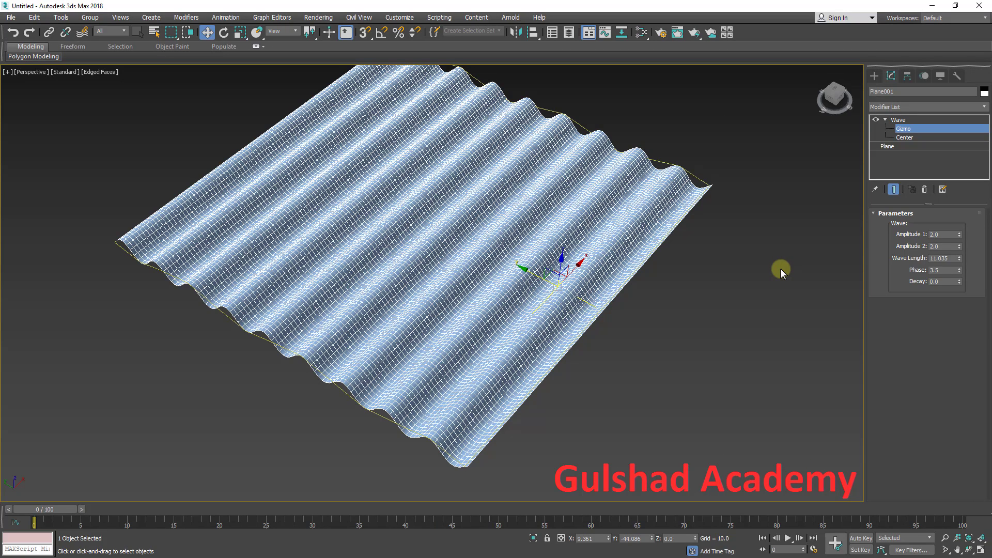